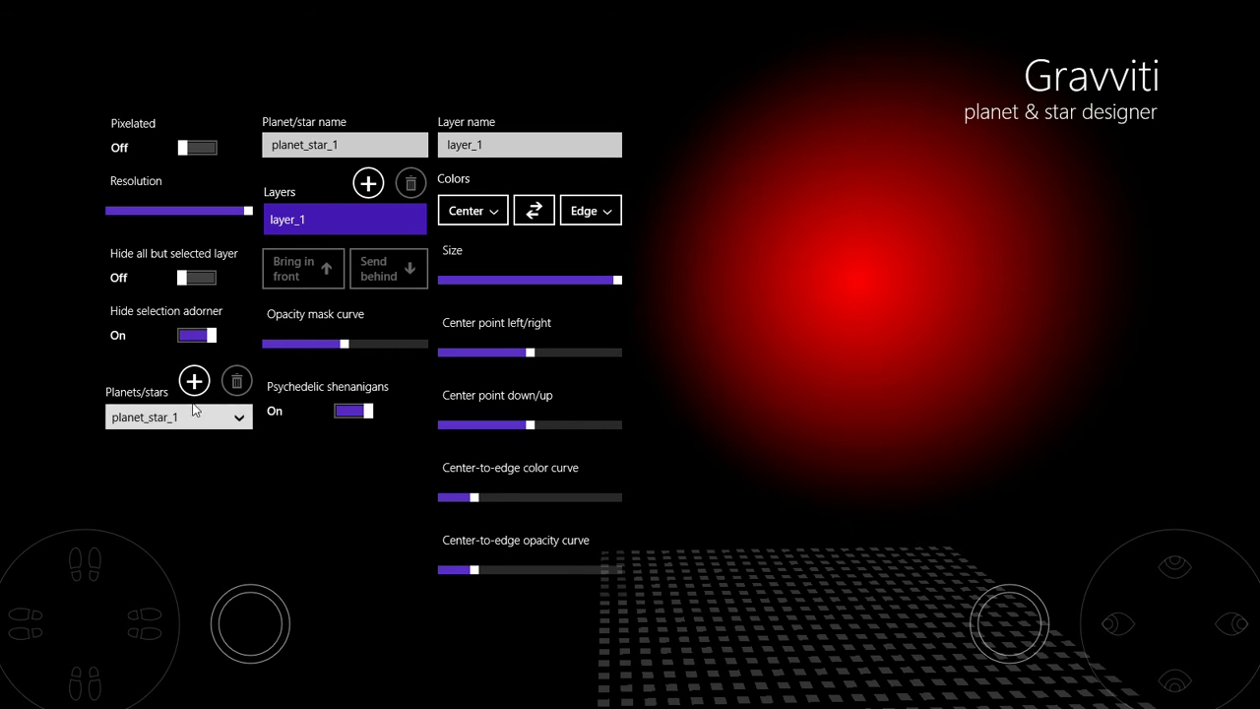
# Name the planet "roast moon" and its single layer "orange giant".
pyautogui.click(355, 145)
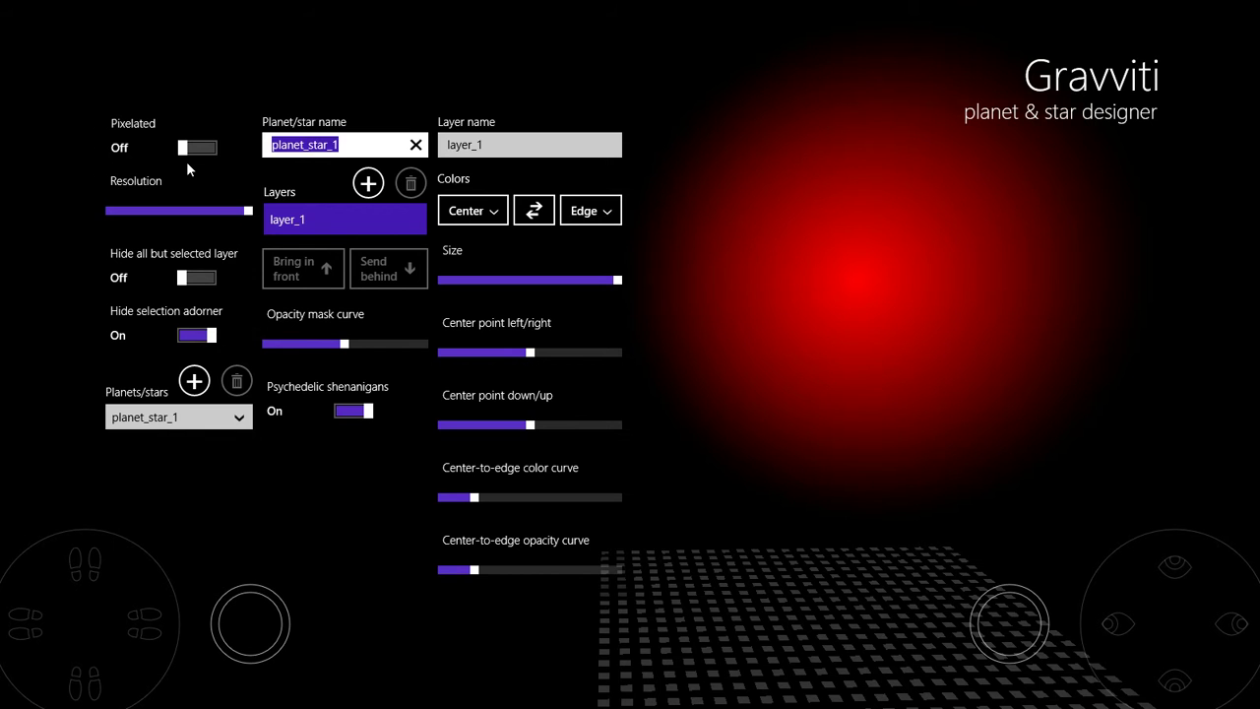
pyautogui.write('roa')
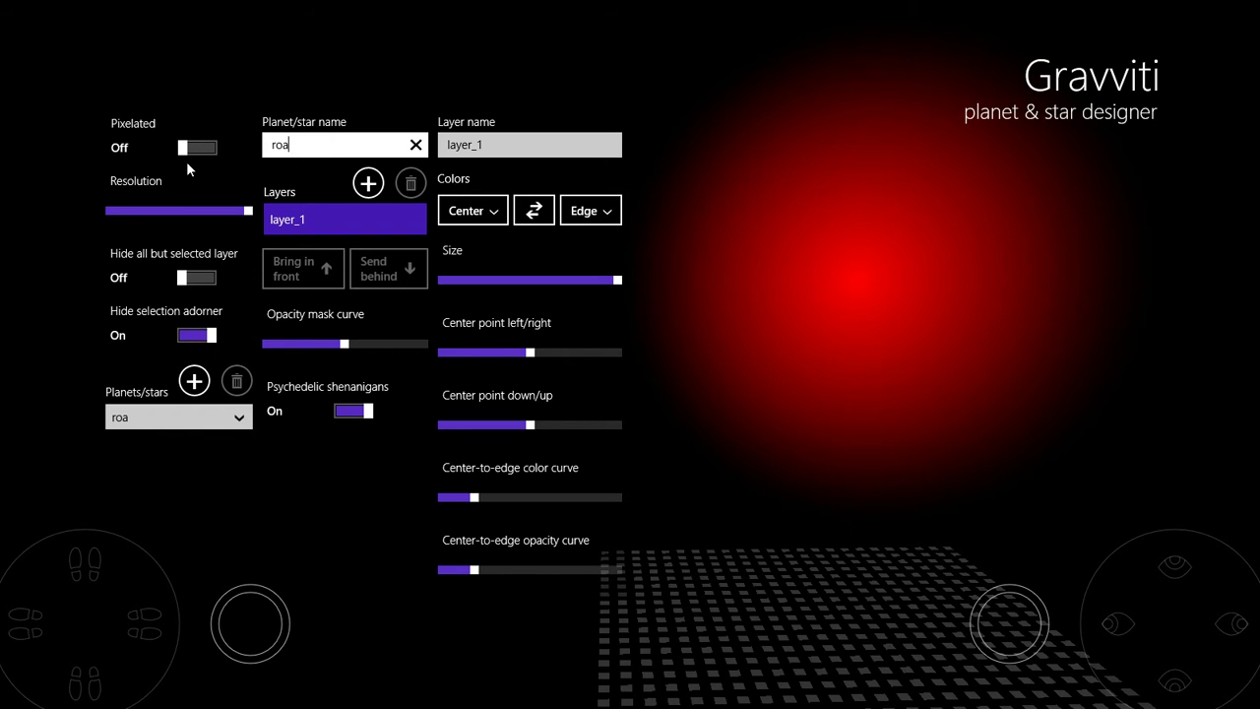
pyautogui.write('st moon')
pyautogui.click(502, 148)
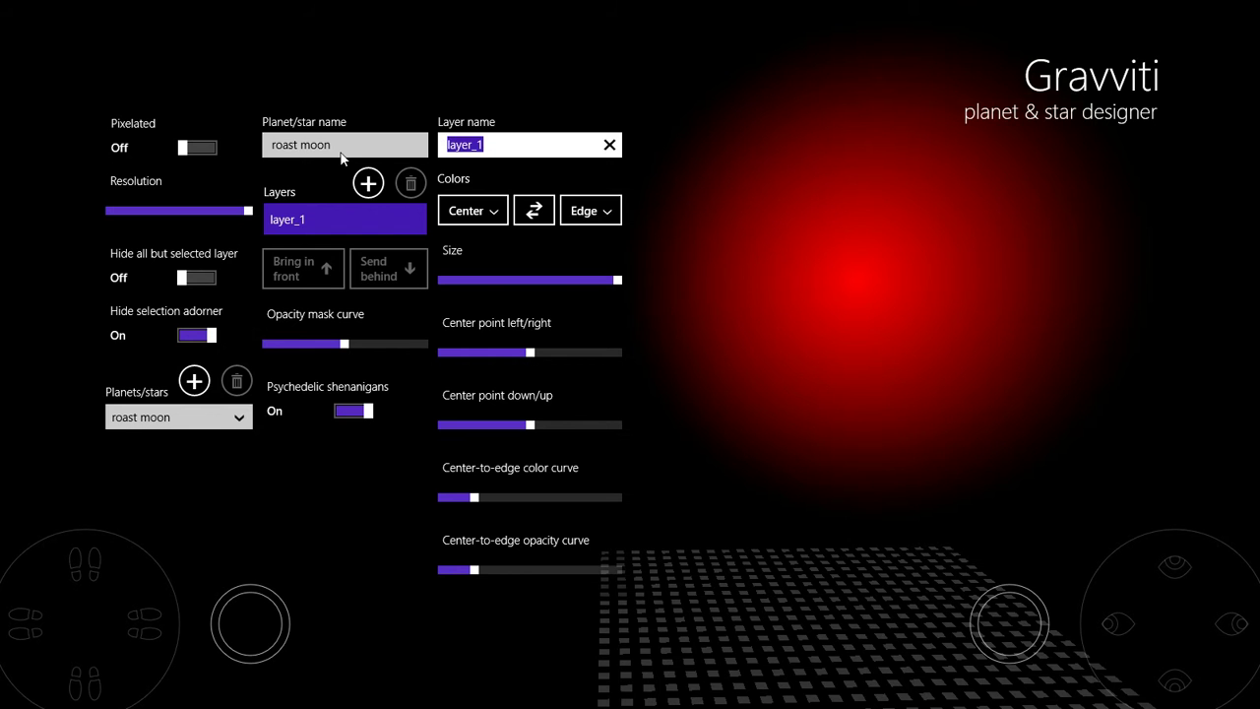
pyautogui.write('orange giant')
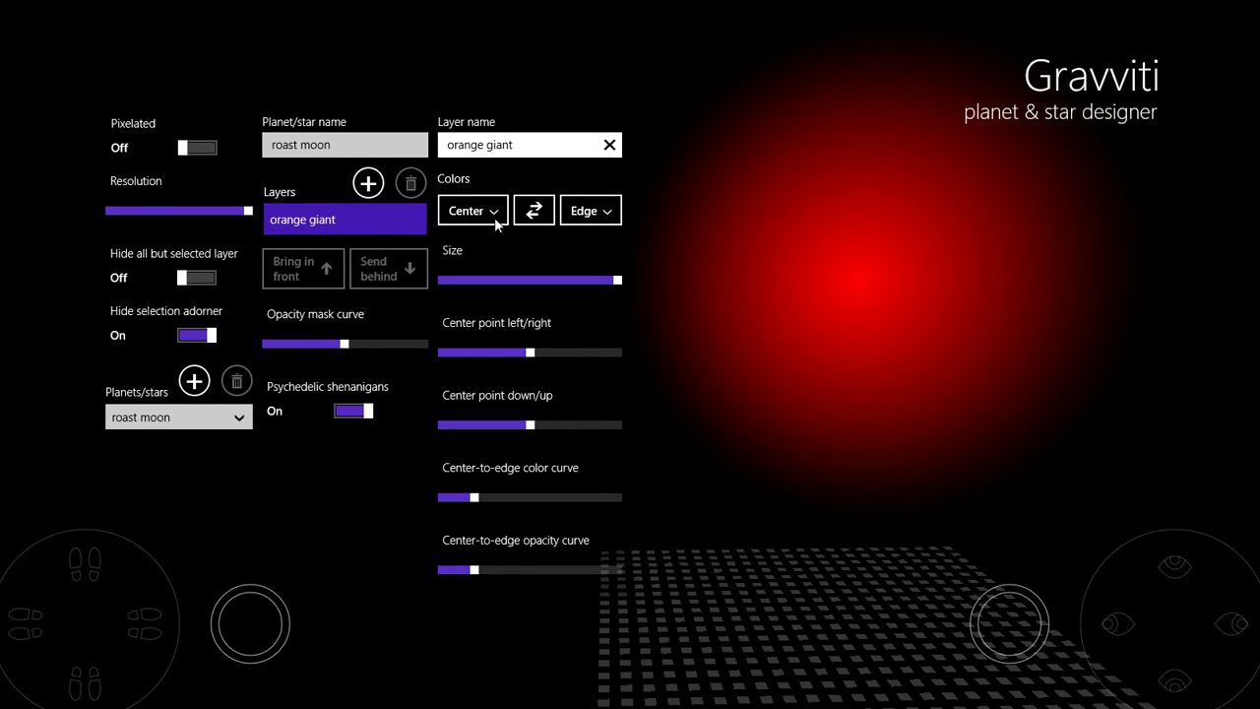
# Set the orange giant's center hue to orange and raise its center-to-edge opacity curve to about 65.
pyautogui.click(495, 213)
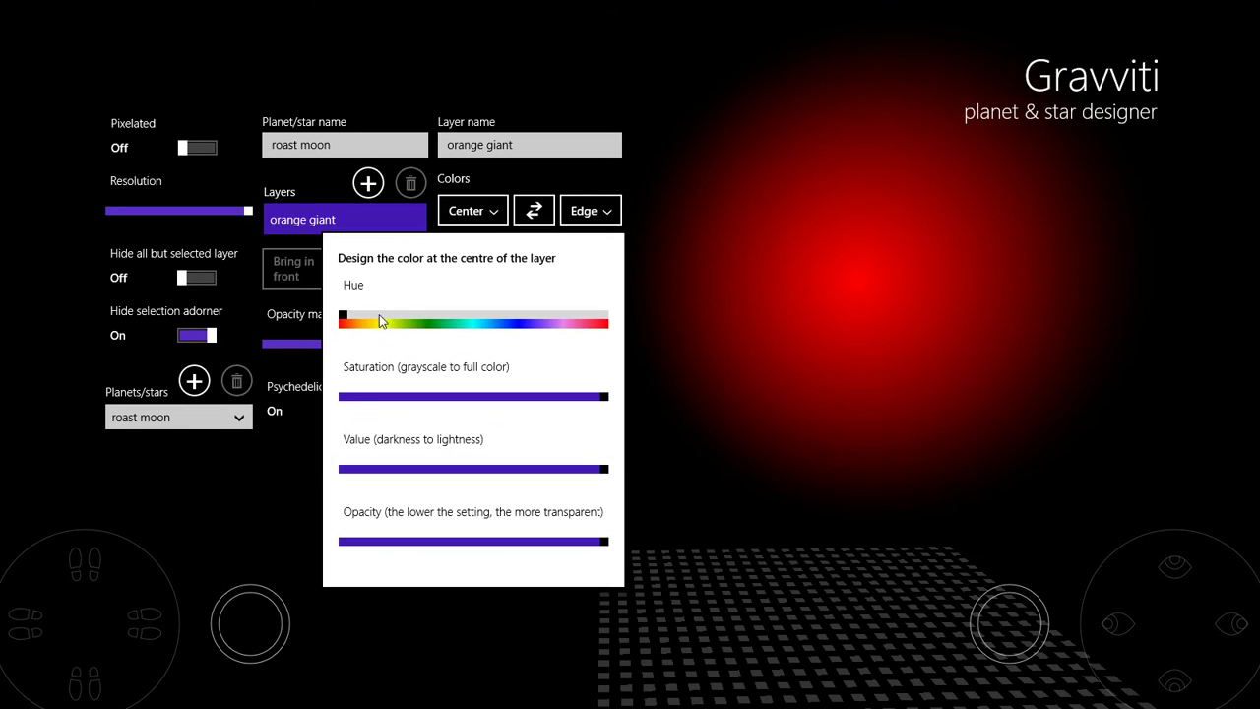
pyautogui.moveTo(379, 315); pyautogui.dragTo(370, 320)
pyautogui.click(712, 414)
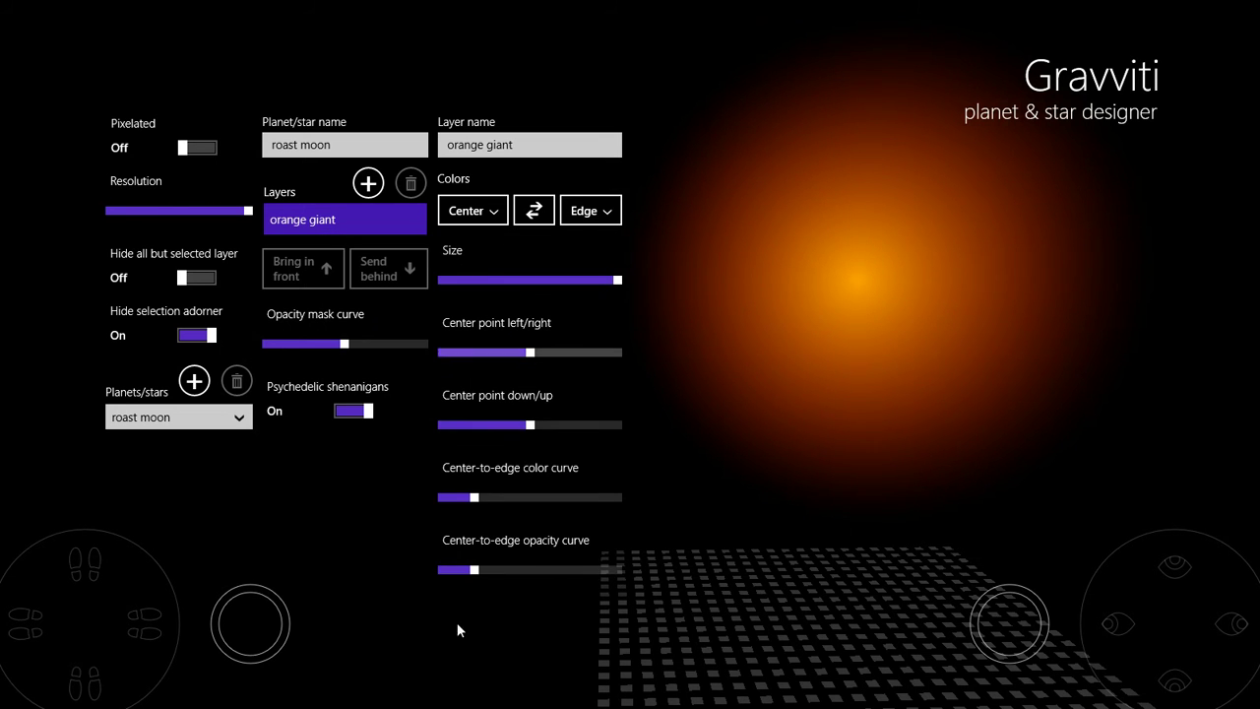
pyautogui.moveTo(476, 575); pyautogui.dragTo(556, 576)
# Try a fainter orange giant with a more transparent center color and a low center-to-edge opacity curve.
pyautogui.click(483, 211)
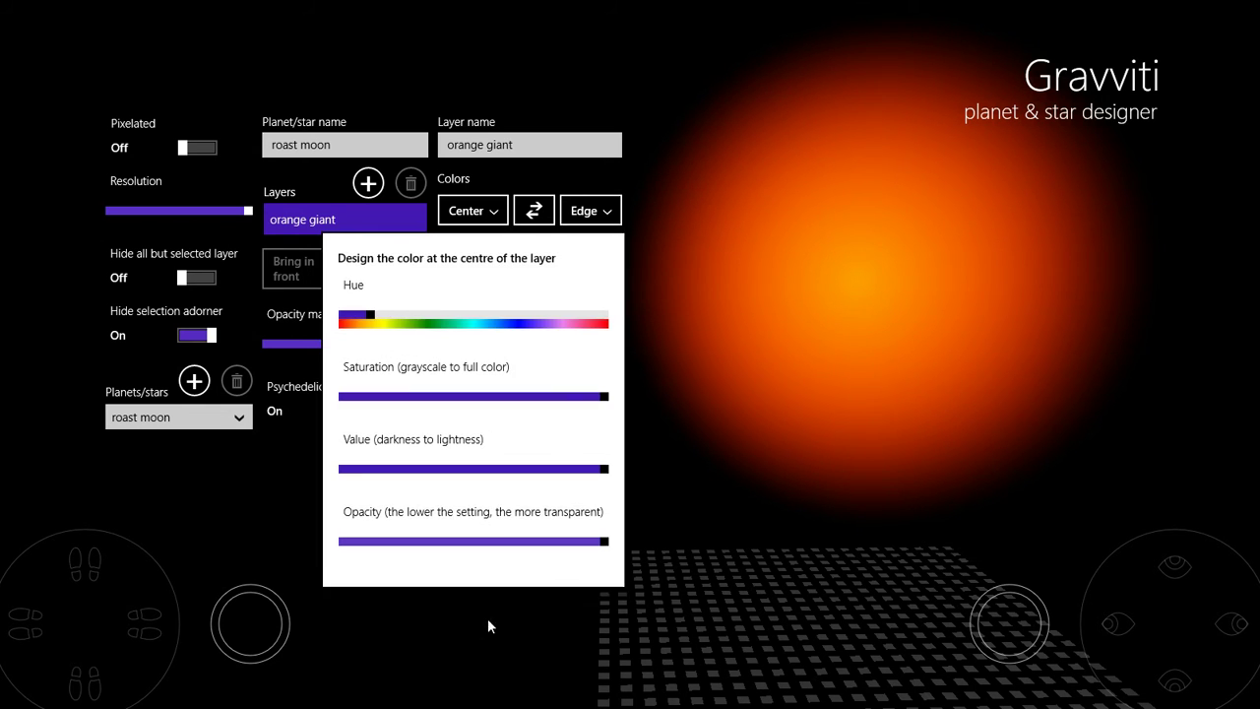
pyautogui.moveTo(570, 548); pyautogui.dragTo(458, 569)
pyautogui.press('Escape')
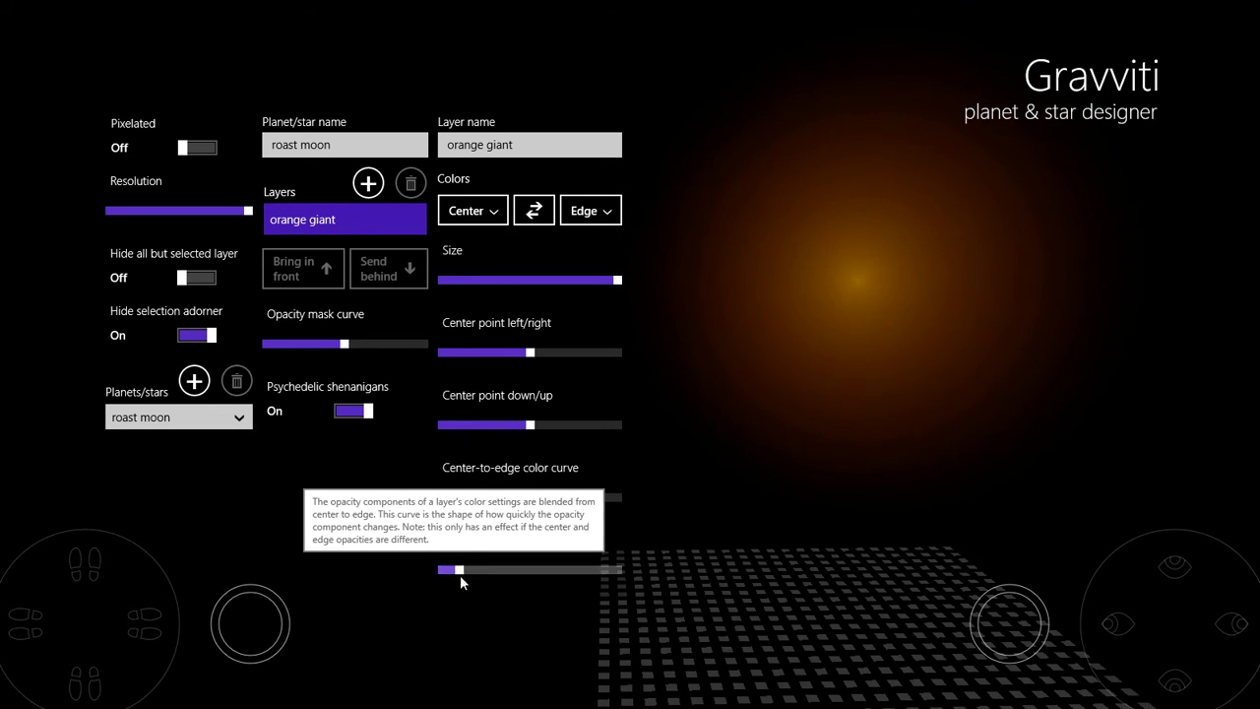
# Restore the orange giant's center color to full opacity and set its center-to-edge opacity curve to about 61.
pyautogui.click(470, 214)
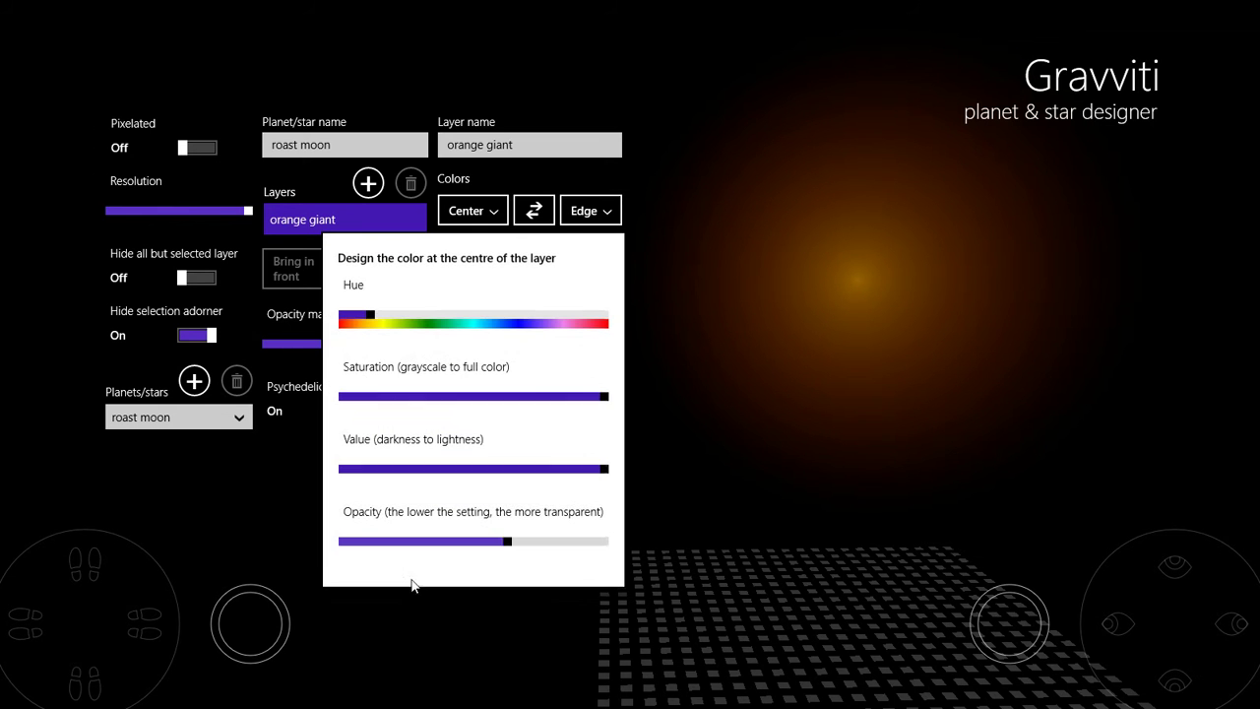
pyautogui.moveTo(508, 547); pyautogui.dragTo(609, 548)
pyautogui.click(504, 584)
pyautogui.moveTo(458, 571); pyautogui.dragTo(549, 570)
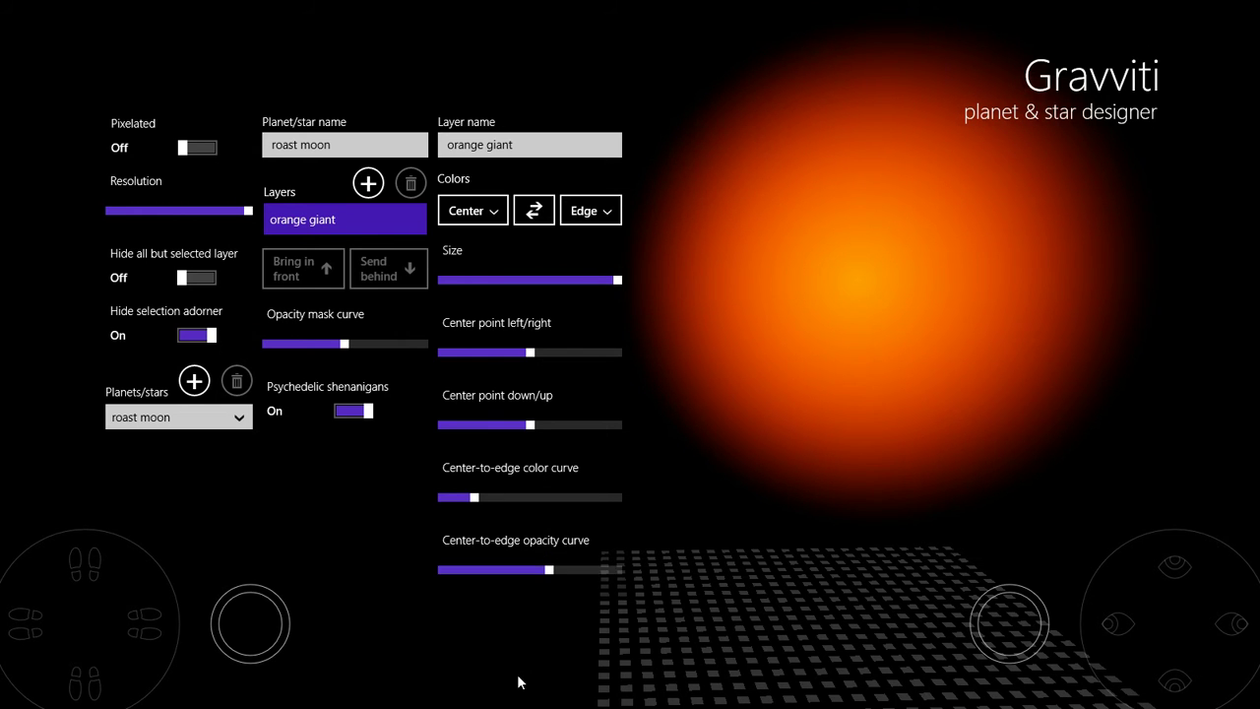
# Add a second layer to the roast moon planet and name it "moon shadow".
pyautogui.click(367, 183)
pyautogui.click(498, 148)
pyautogui.doubleClick(498, 149)
pyautogui.write('moon shadow')
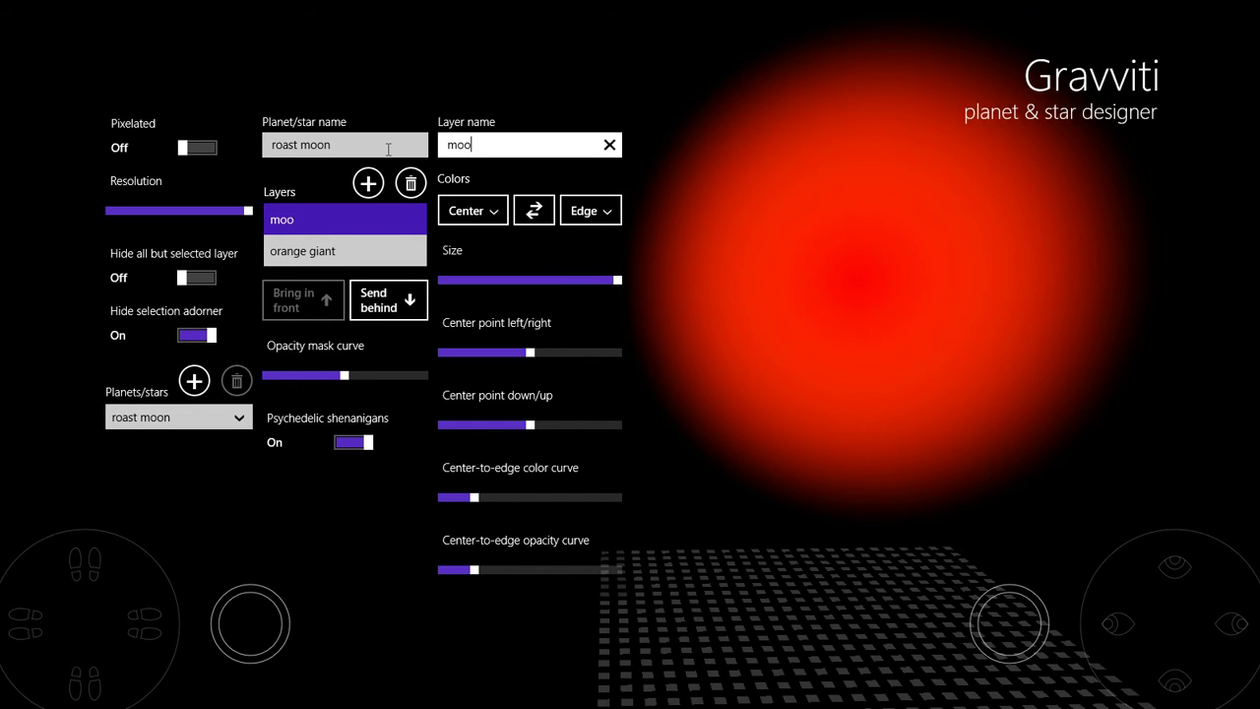
# Make the moon shadow's center color black by reducing its saturation and value to the minimum.
pyautogui.click(473, 211)
pyautogui.moveTo(362, 396); pyautogui.dragTo(342, 397)
pyautogui.click(347, 470)
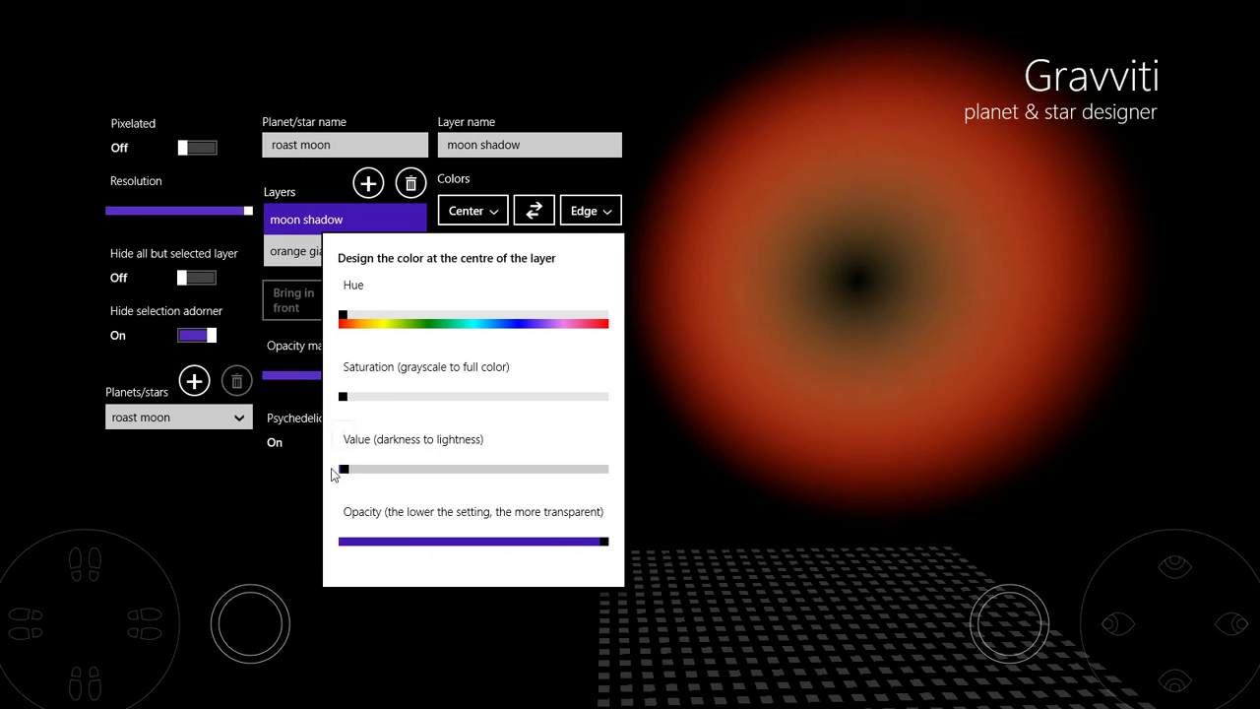
# Make the moon shadow's edge color nearly black, with saturation about 5 and value about 6.
pyautogui.click(590, 211)
pyautogui.click(590, 211)
pyautogui.click(471, 396)
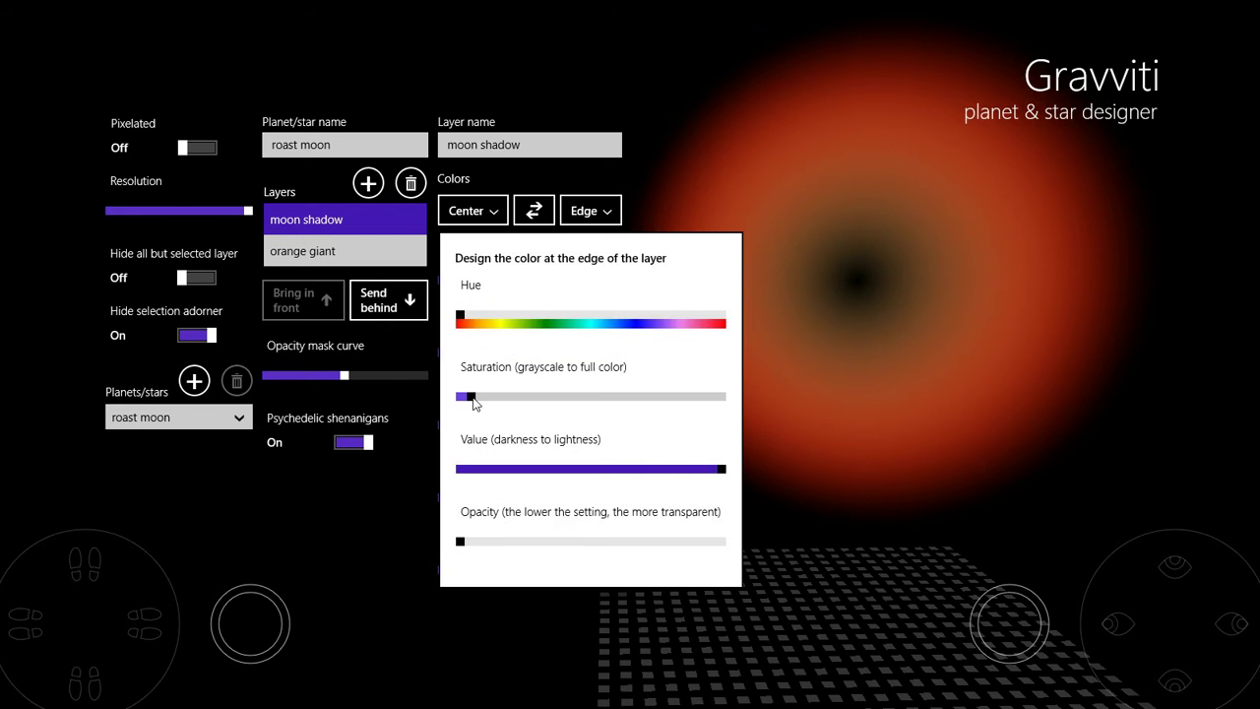
pyautogui.moveTo(473, 401); pyautogui.dragTo(472, 398)
pyautogui.moveTo(475, 470); pyautogui.dragTo(476, 472)
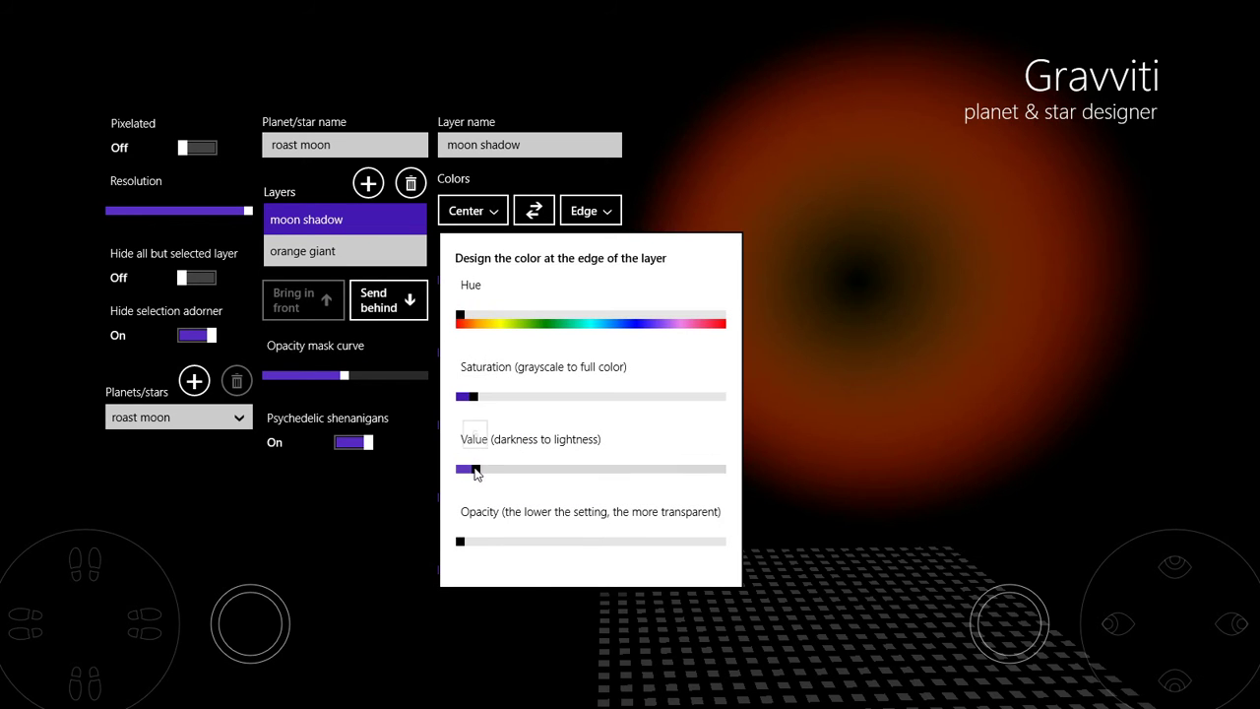
pyautogui.click(664, 158)
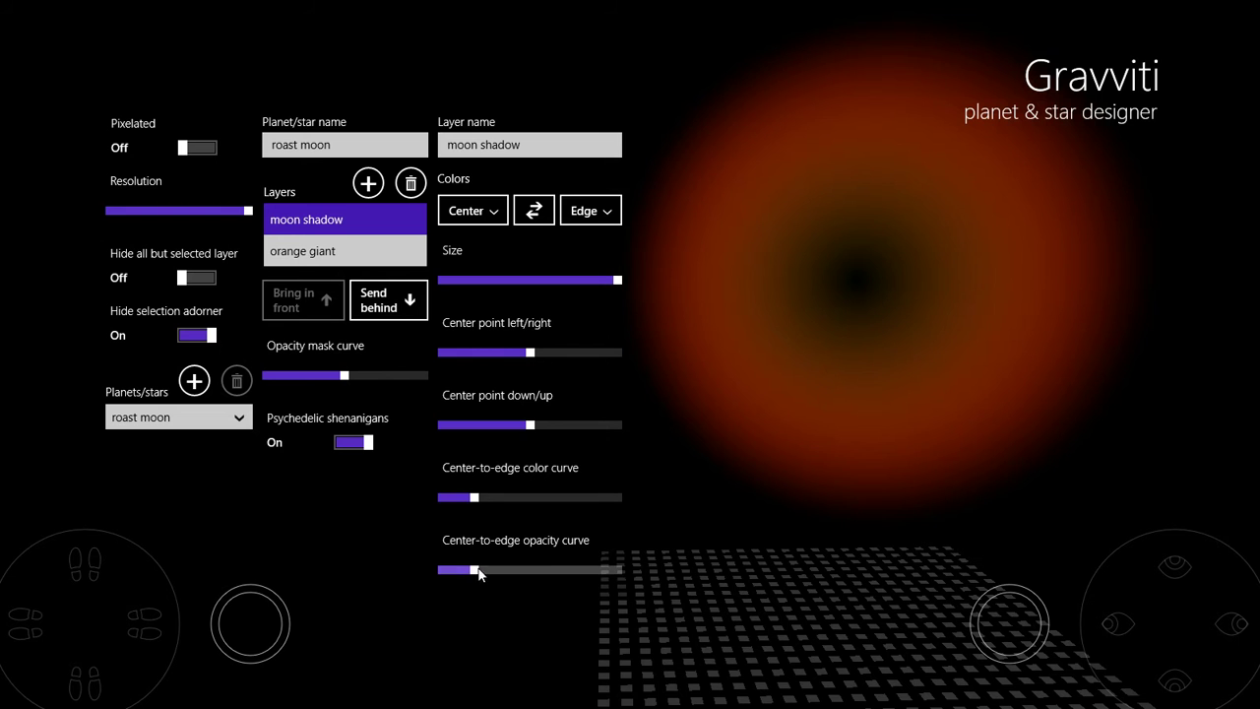
# Raise both center-to-edge curves of the moon shadow to maximum and shrink the layer to a size of about 36.
pyautogui.moveTo(474, 569); pyautogui.dragTo(620, 569)
pyautogui.moveTo(476, 497); pyautogui.dragTo(620, 497)
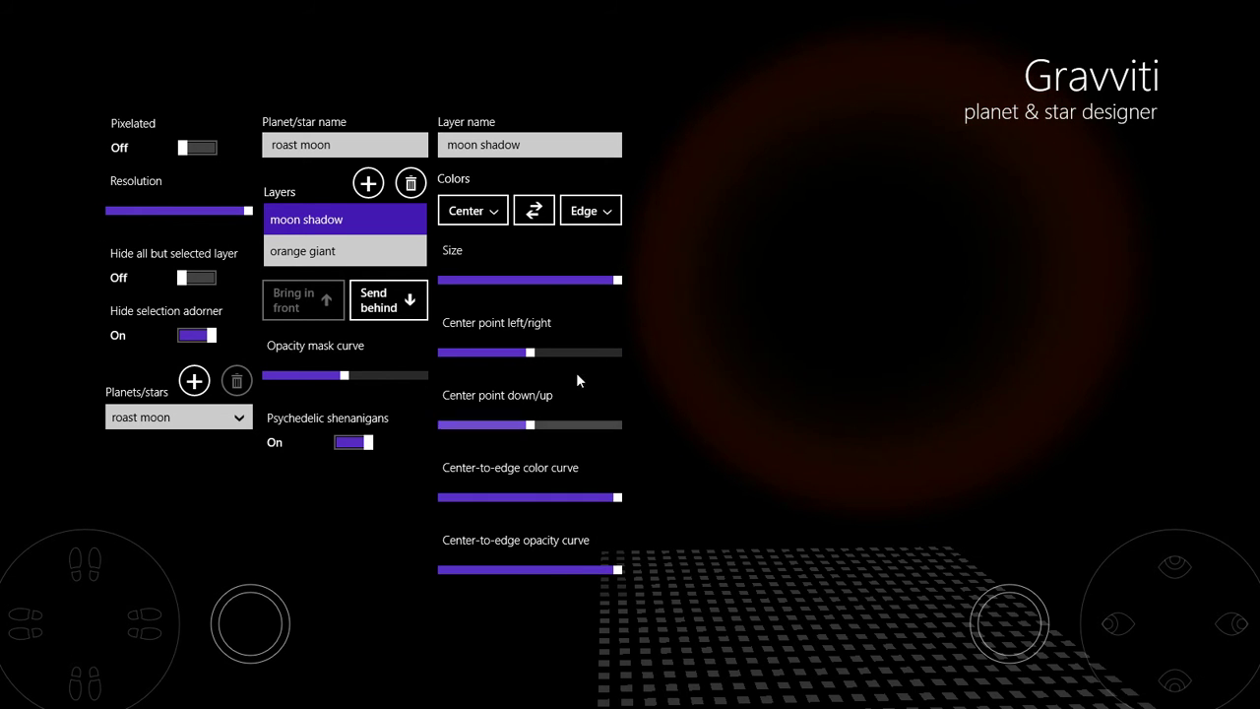
pyautogui.moveTo(497, 279); pyautogui.dragTo(504, 283)
# Move the moon shadow's center point left and down, to about 36 on both axes.
pyautogui.moveTo(526, 352); pyautogui.dragTo(506, 353)
pyautogui.moveTo(531, 425); pyautogui.dragTo(506, 425)
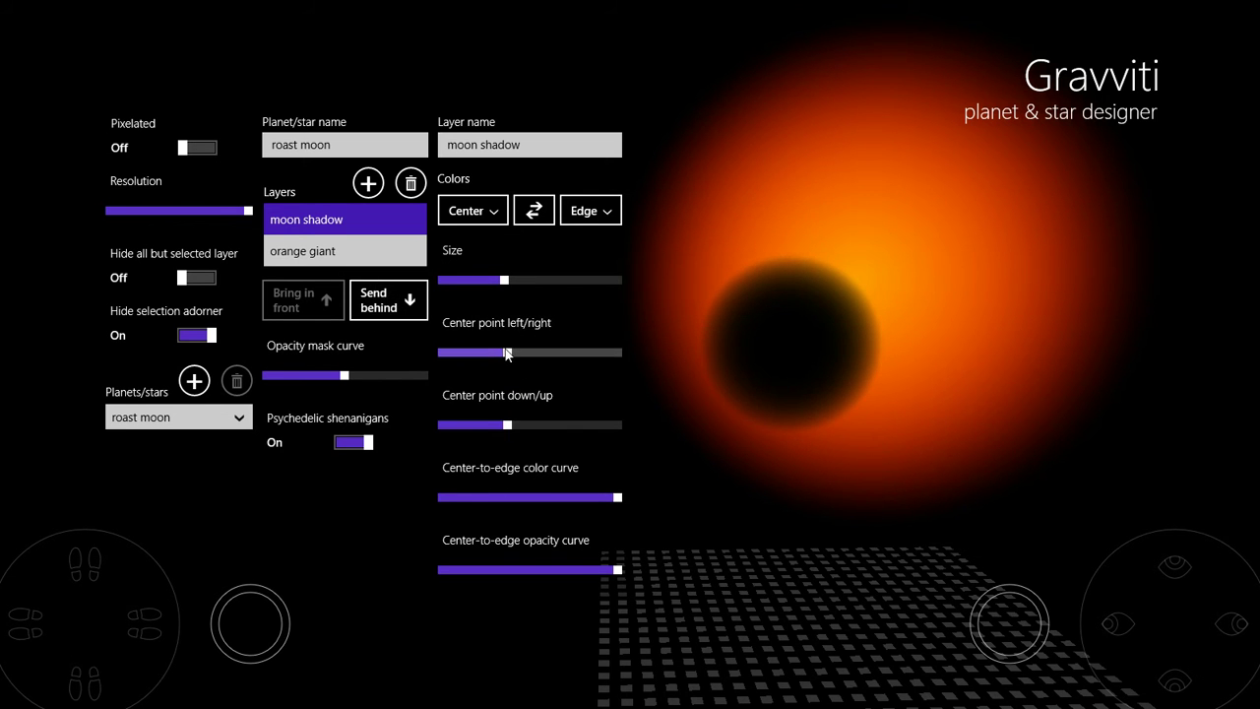
pyautogui.moveTo(506, 354); pyautogui.dragTo(504, 352)
pyautogui.moveTo(508, 425); pyautogui.dragTo(506, 426)
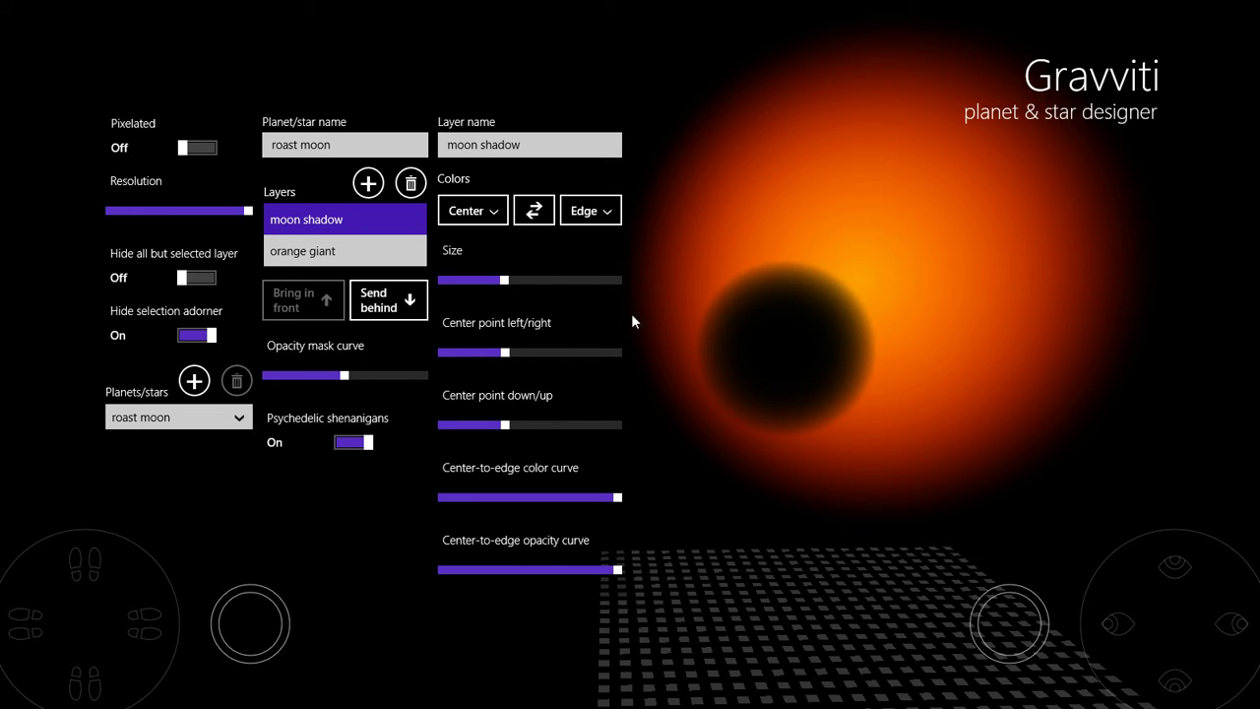
# Dim the orange giant with an opacity curve of about 3, and set the moon shadow's vertical center point to 37.
pyautogui.click(303, 253)
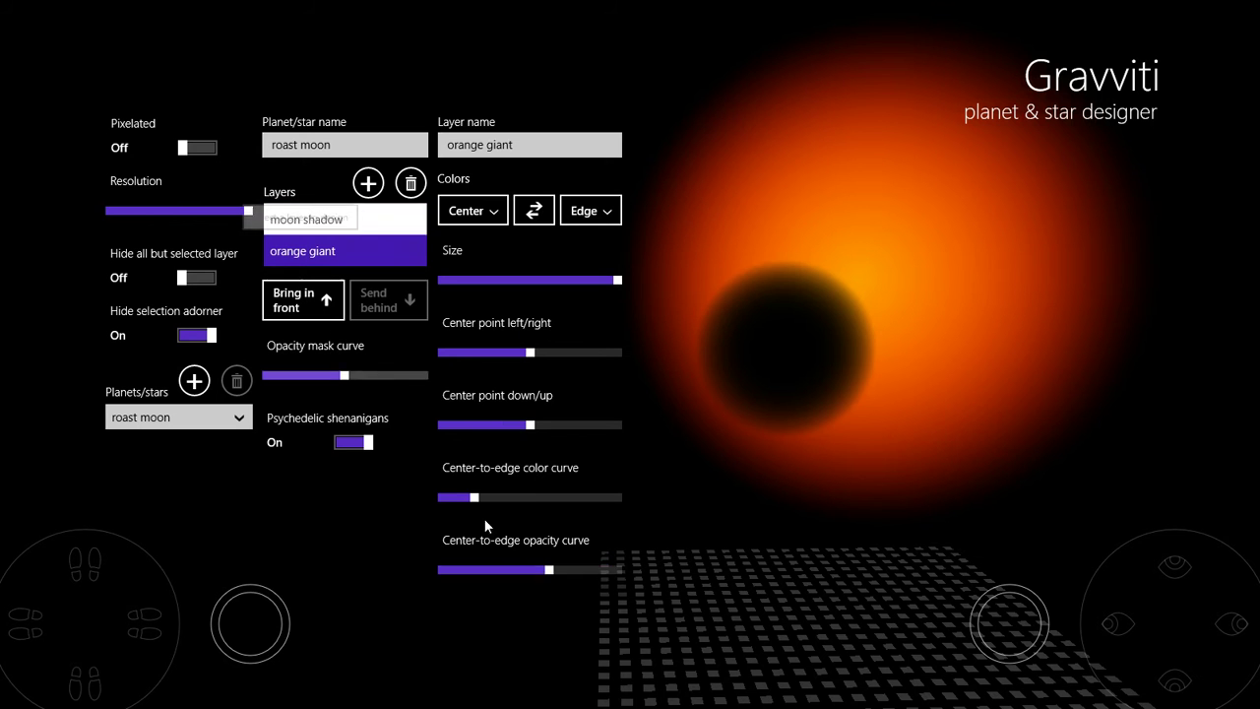
pyautogui.moveTo(549, 574); pyautogui.dragTo(446, 575)
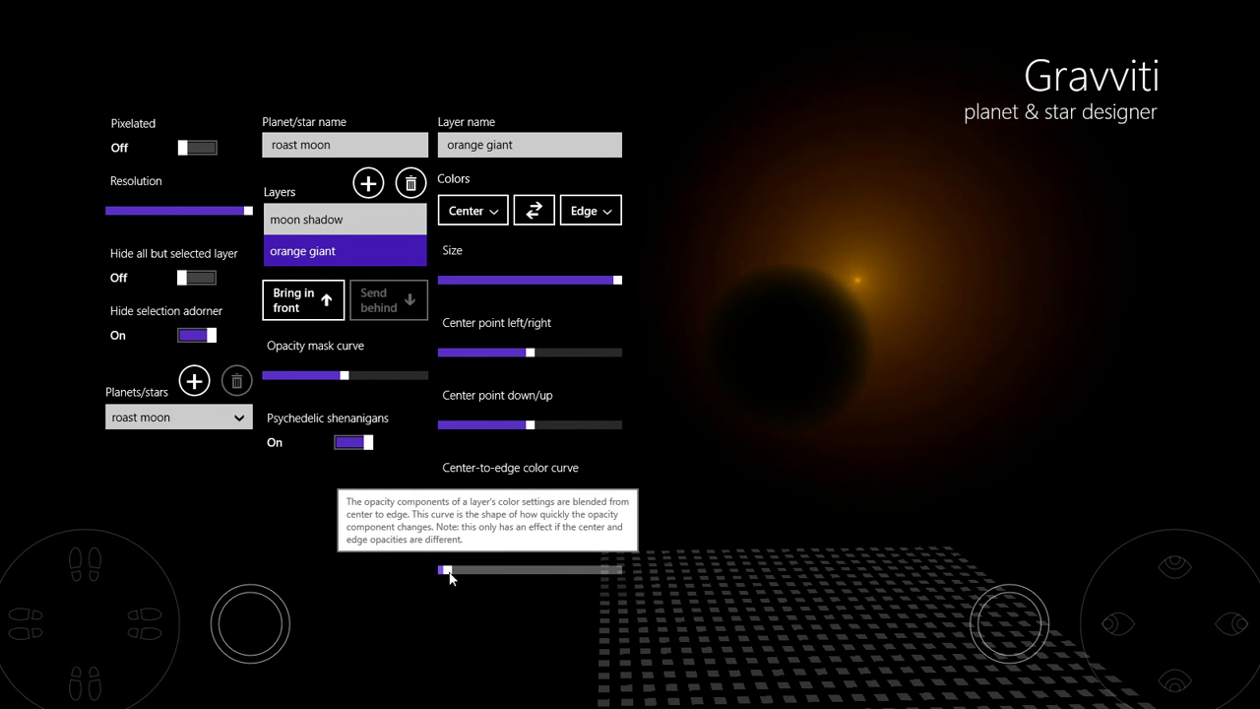
pyautogui.click(307, 219)
pyautogui.moveTo(504, 353)
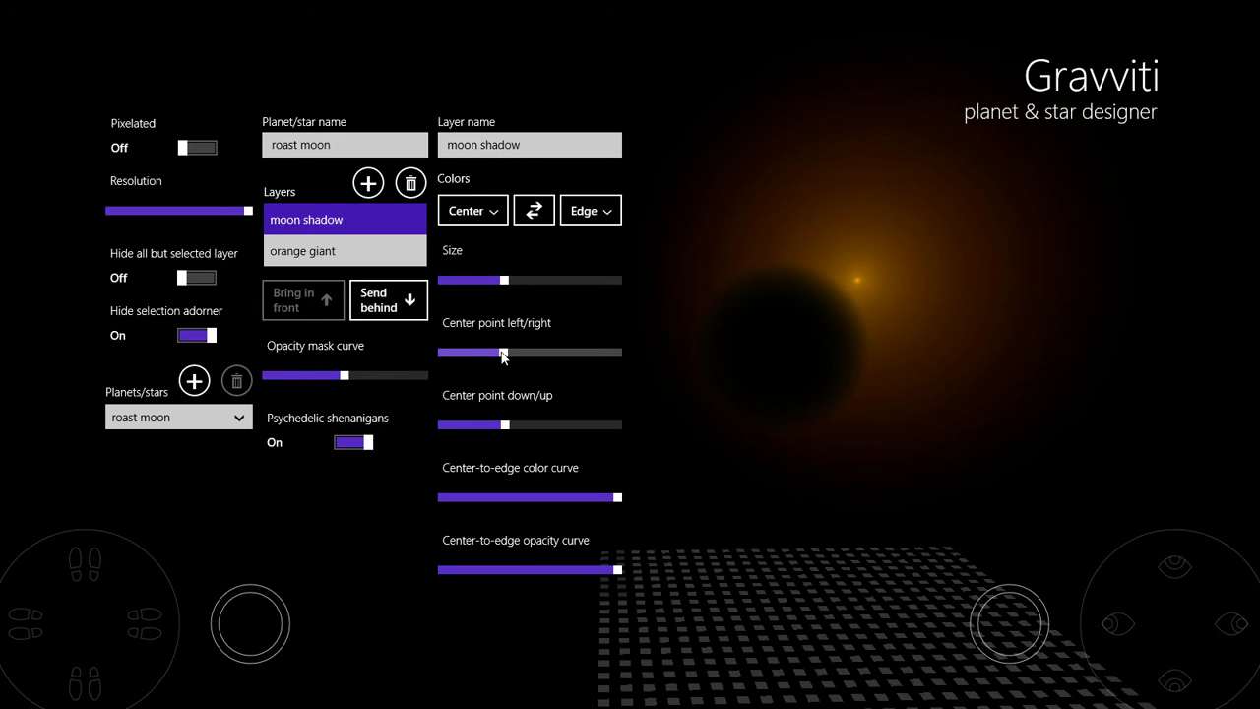
pyautogui.click(502, 356)
pyautogui.press('Tab')
pyautogui.press('Right')
pyautogui.press('Right')
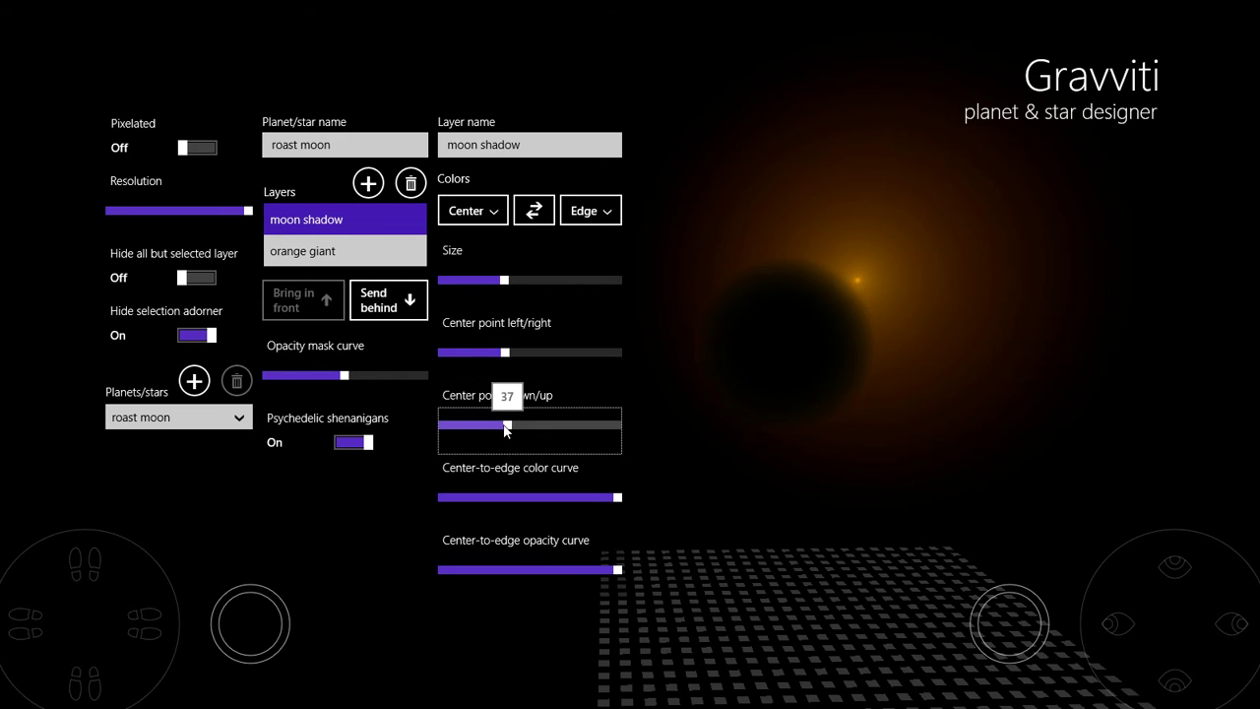
# Brighten the orange giant by setting its center-to-edge opacity curve to about 60.
pyautogui.click(313, 253)
pyautogui.click(553, 569)
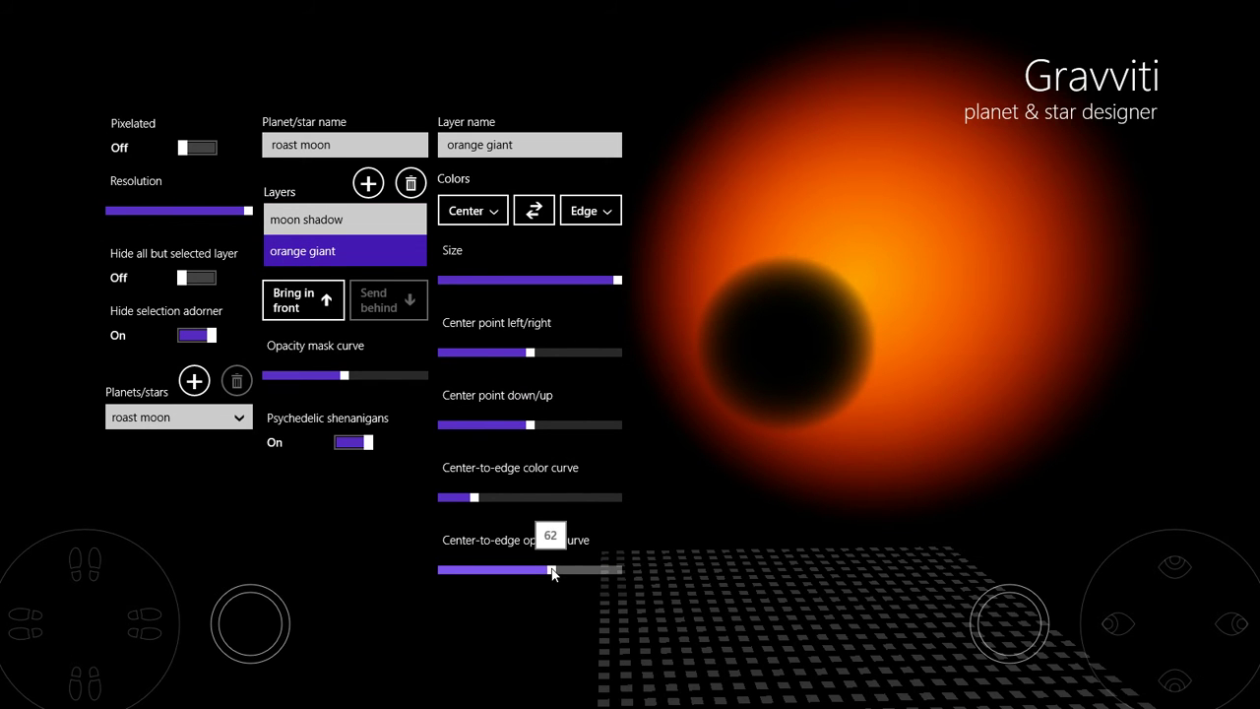
pyautogui.click(547, 571)
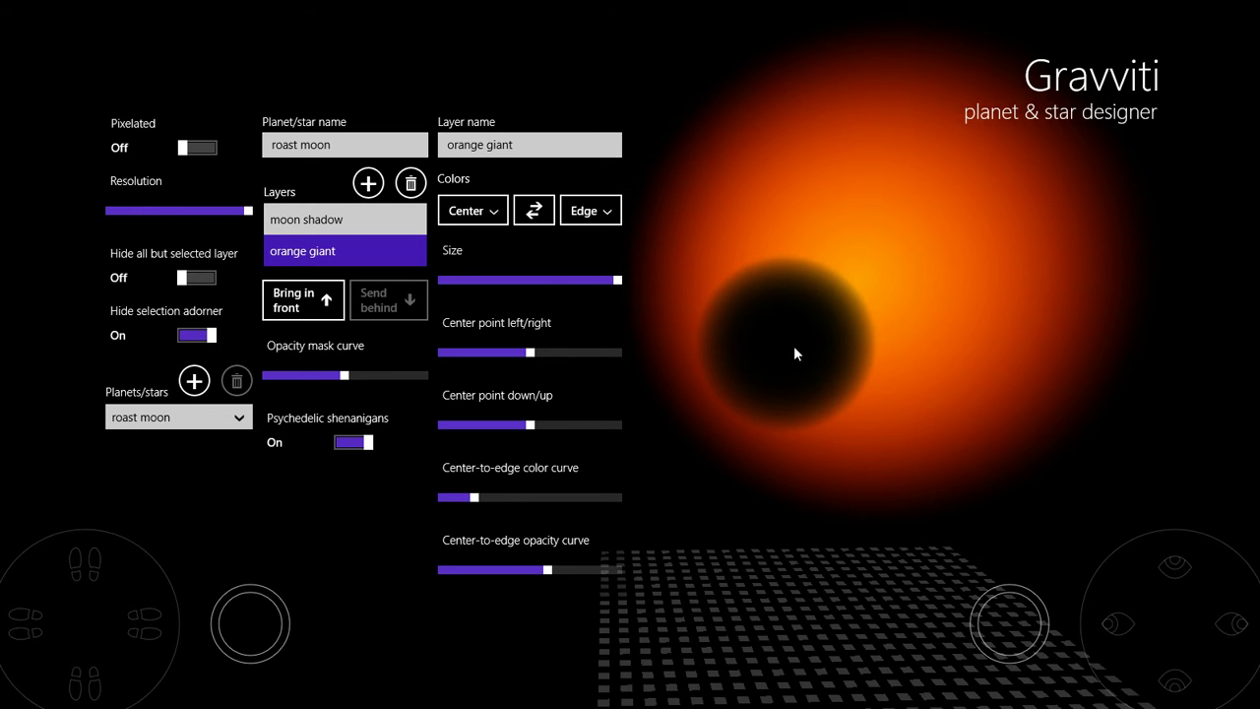
# Add a third layer named "red moon" and hide all layers except this one.
pyautogui.click(367, 184)
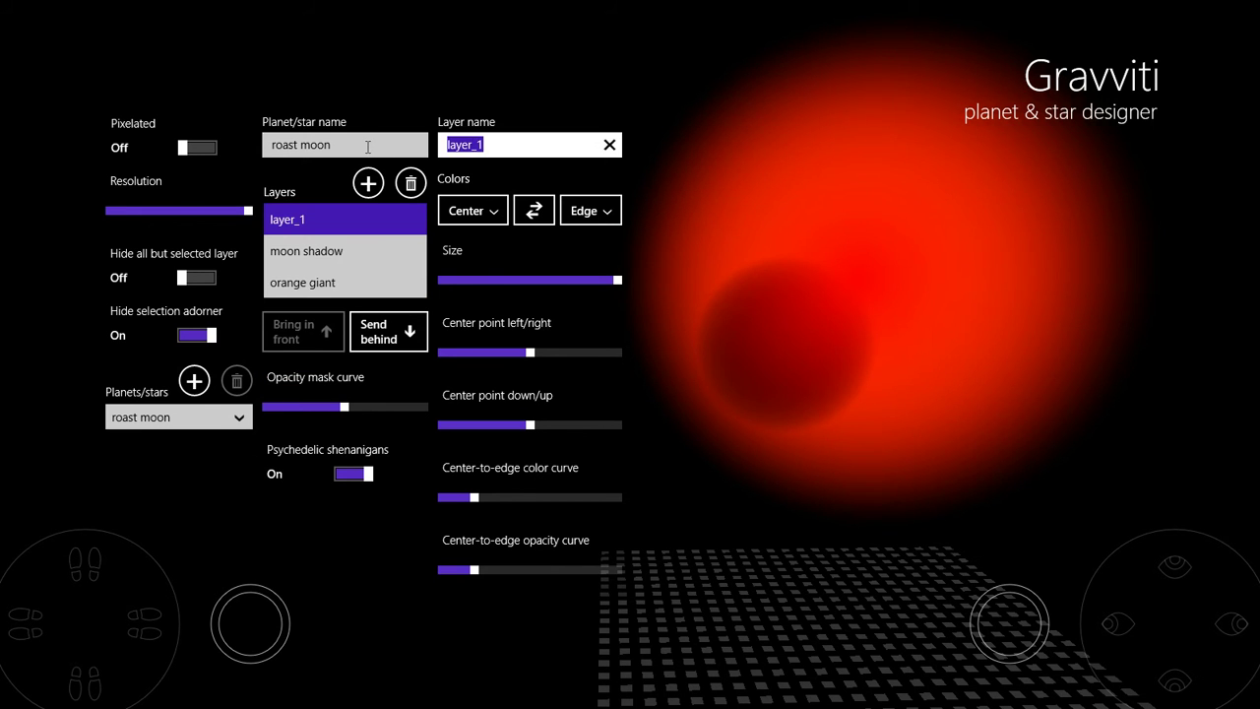
pyautogui.write('red moon')
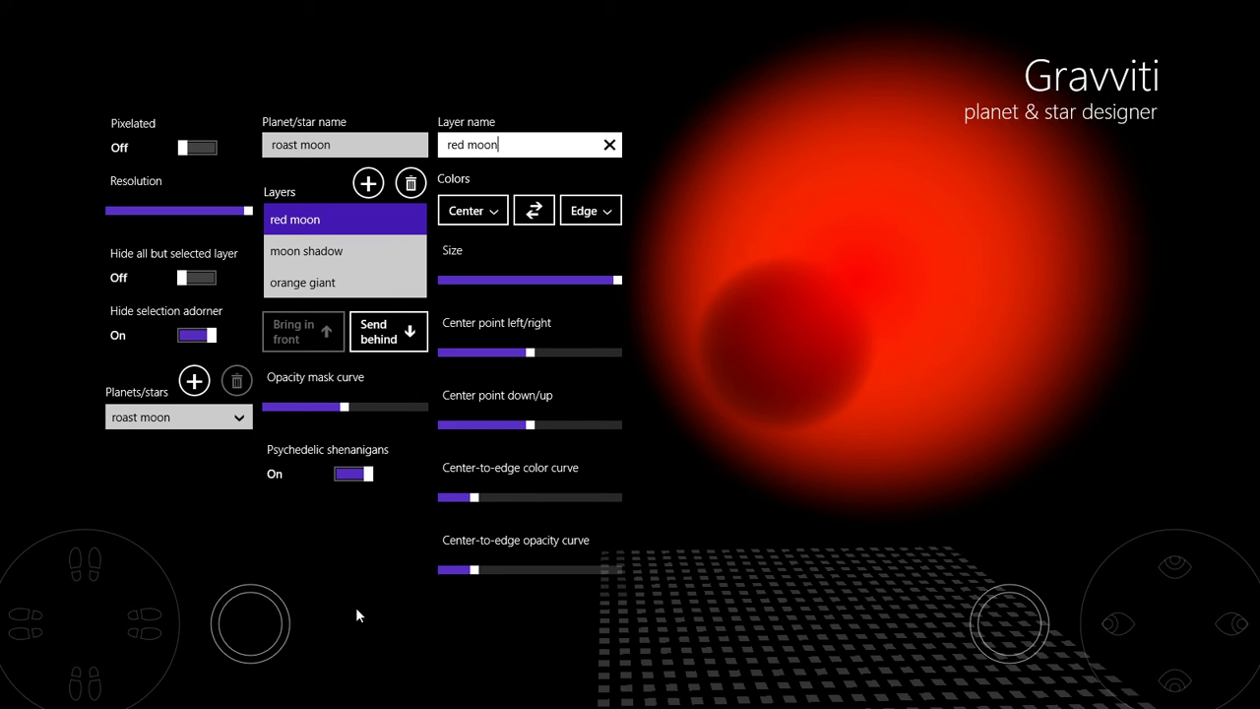
pyautogui.press('Return')
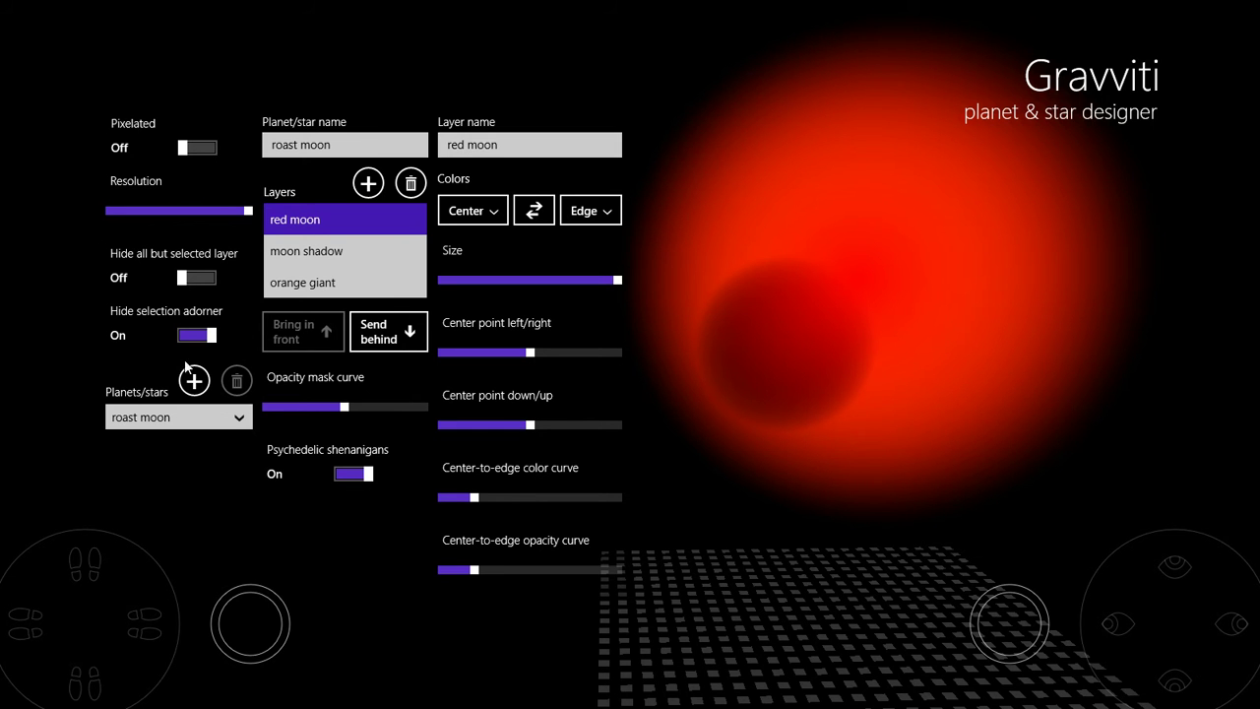
pyautogui.click(193, 279)
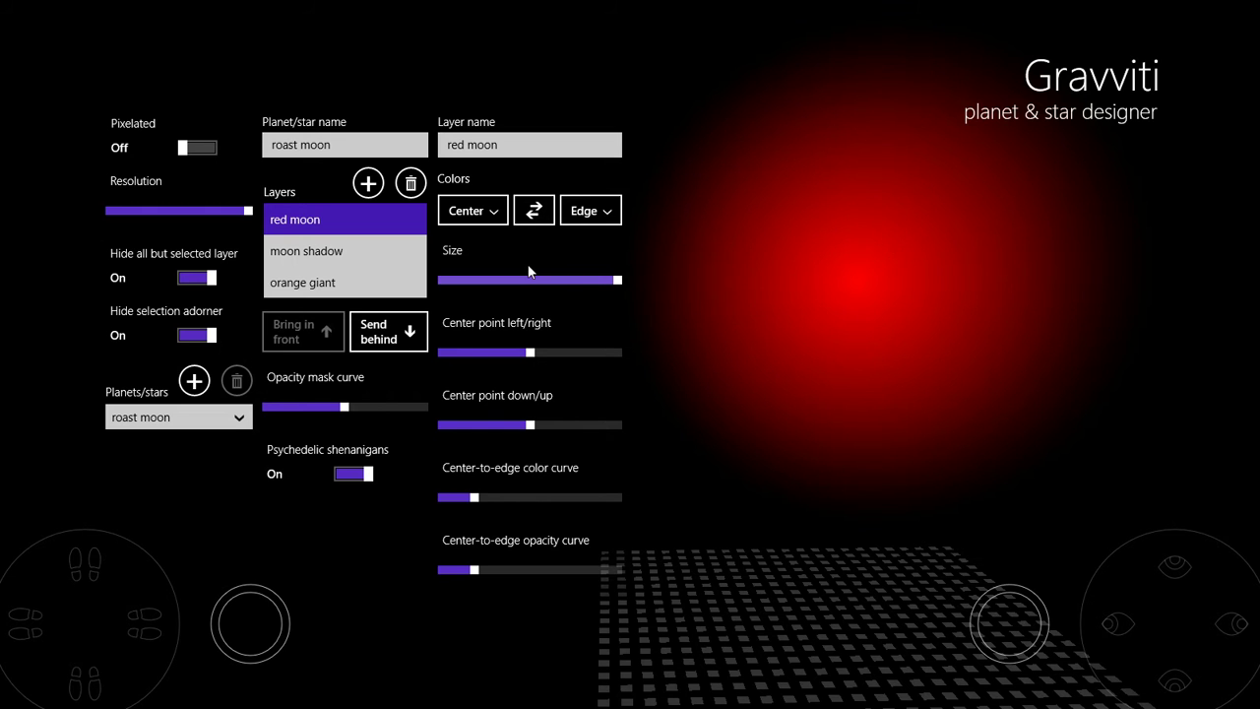
# Set the red moon's size to 31 and raise both of its center-to-edge curves to maximum.
pyautogui.moveTo(616, 280); pyautogui.dragTo(499, 282)
pyautogui.click(495, 281)
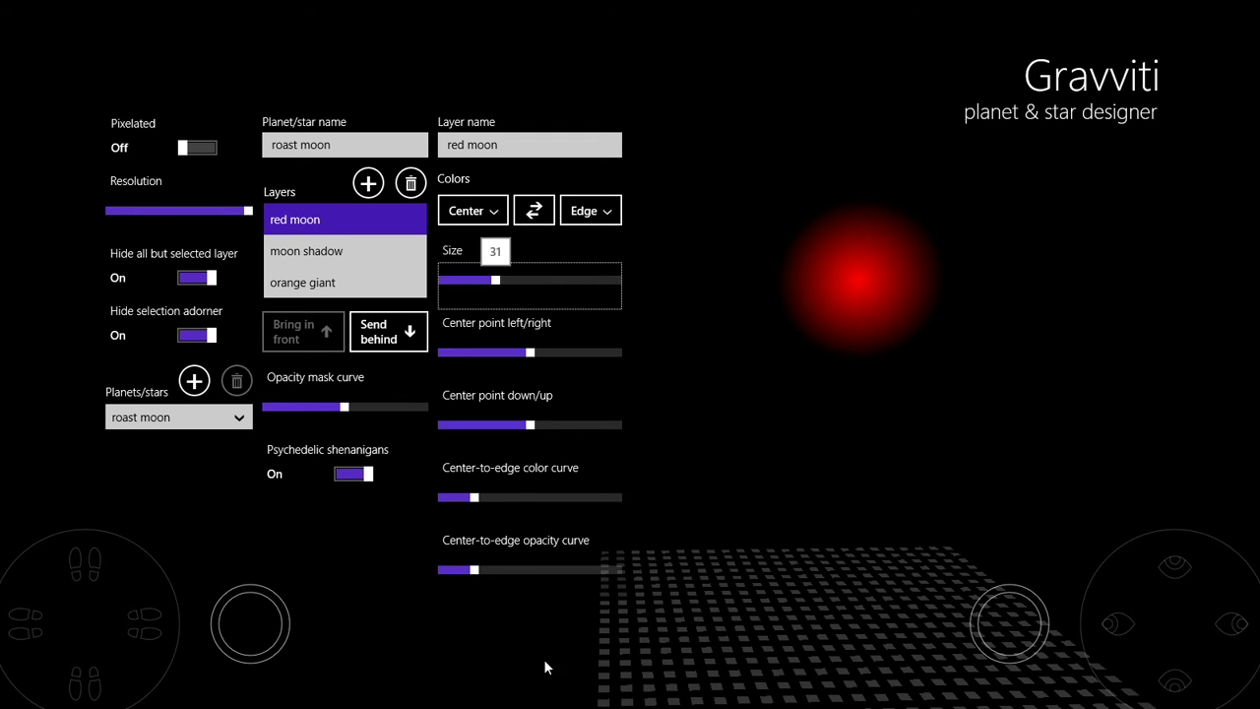
pyautogui.moveTo(475, 575); pyautogui.dragTo(626, 569)
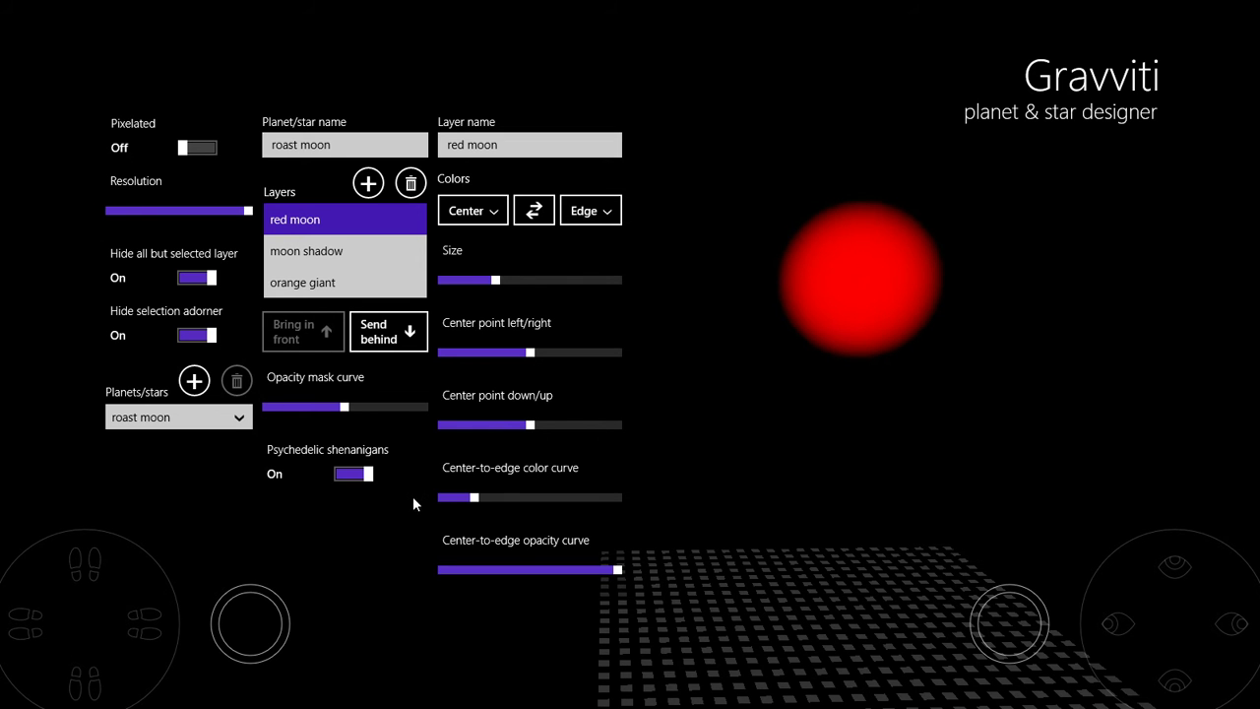
pyautogui.moveTo(475, 497); pyautogui.dragTo(513, 497)
pyautogui.moveTo(652, 506); pyautogui.dragTo(673, 532)
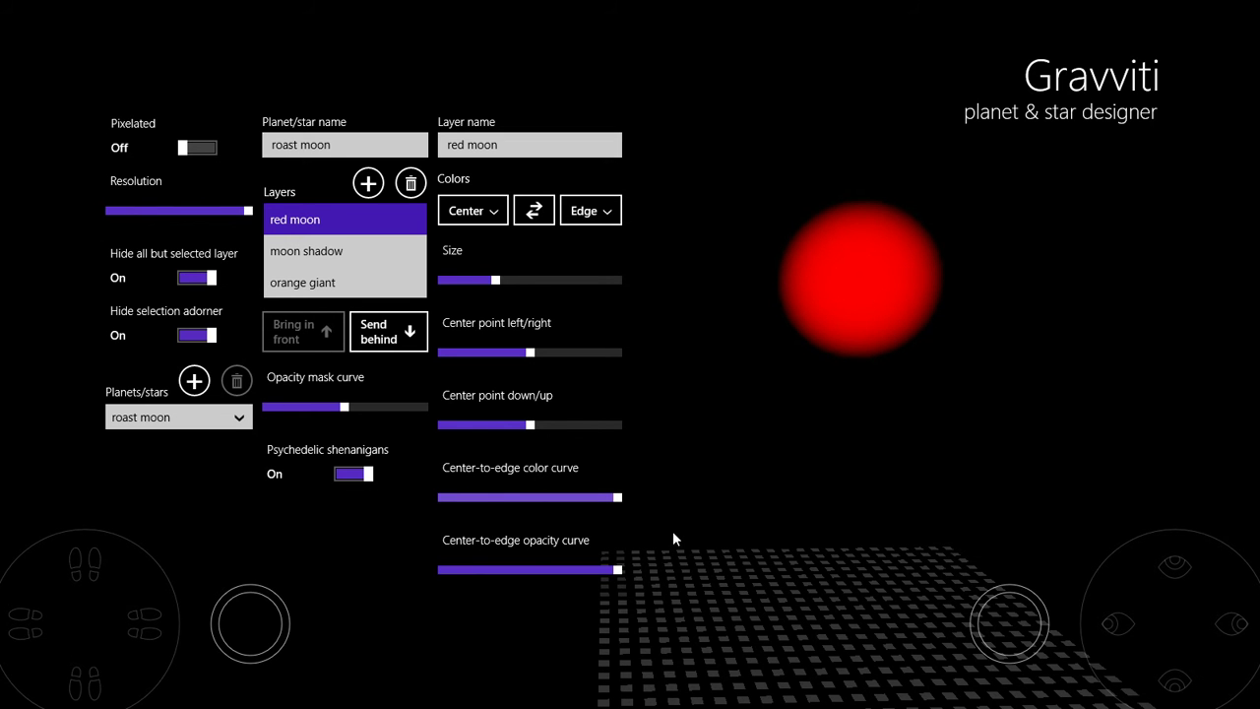
# Reduce the red moon's center color opacity to about 44 and darken its edge color to a value of about 46.
pyautogui.click(490, 219)
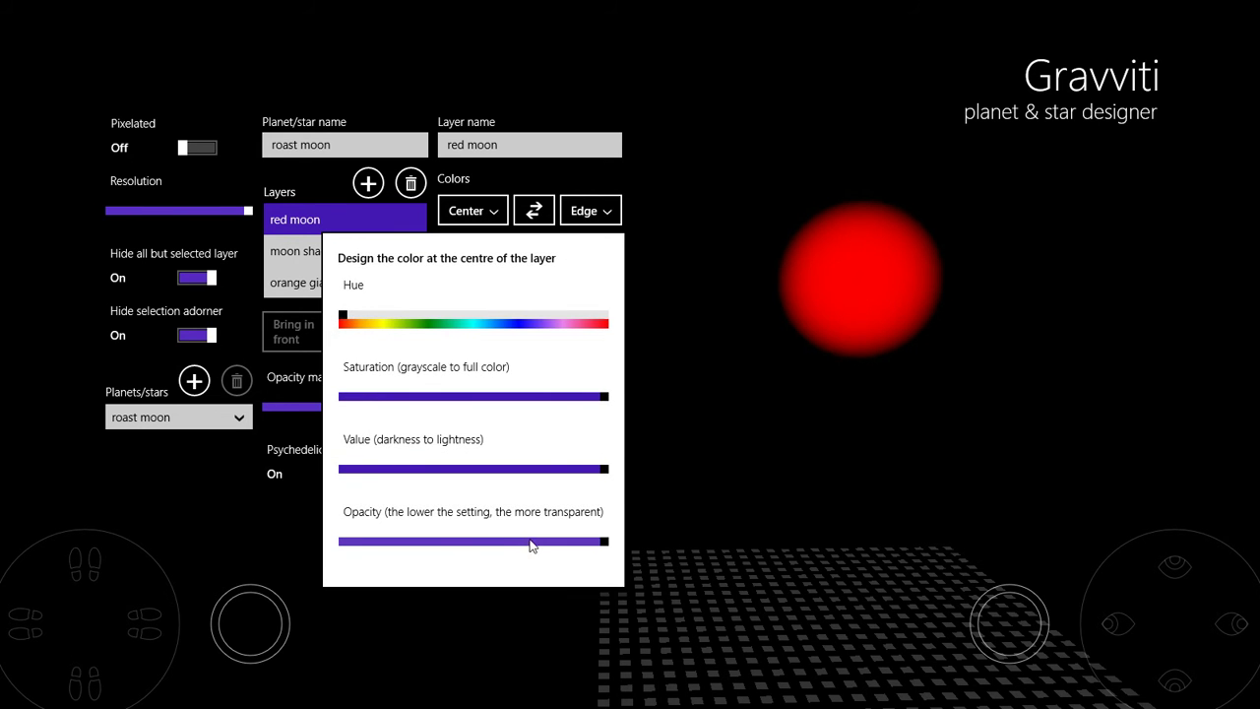
pyautogui.click(510, 545)
pyautogui.moveTo(513, 543); pyautogui.dragTo(455, 547)
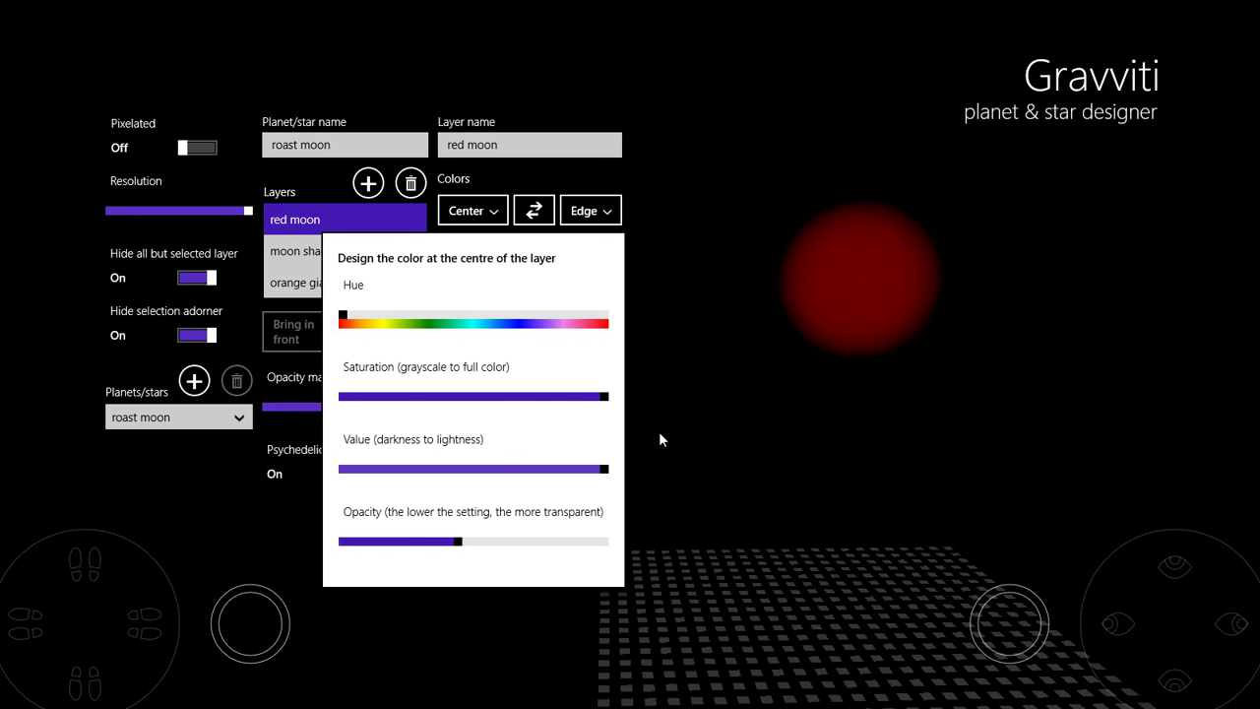
pyautogui.click(658, 431)
pyautogui.click(582, 212)
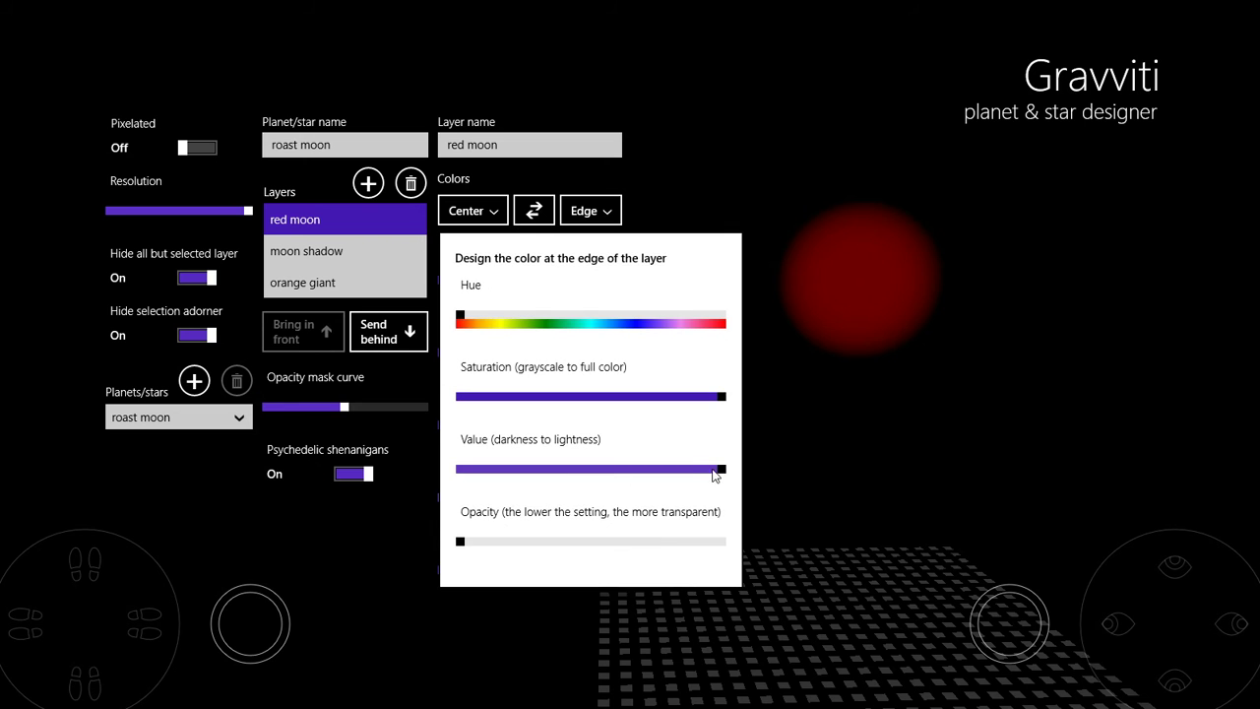
pyautogui.moveTo(721, 469); pyautogui.dragTo(581, 471)
# Darken the red moon's center color by lowering its value to about 51.
pyautogui.click(477, 219)
pyautogui.click(478, 218)
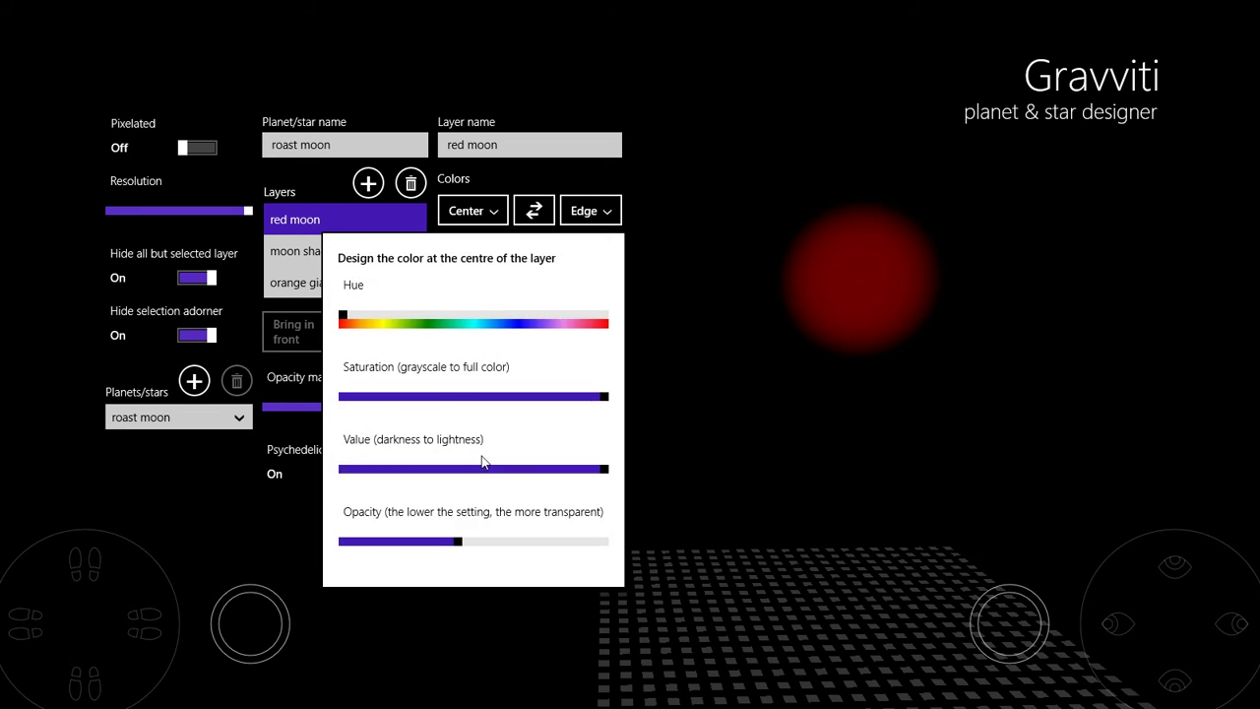
pyautogui.click(477, 471)
pyautogui.moveTo(480, 478)
pyautogui.mouseDown()
pyautogui.moveTo(488, 473)
pyautogui.moveTo(476, 471)
pyautogui.mouseUp()
pyautogui.click(688, 438)
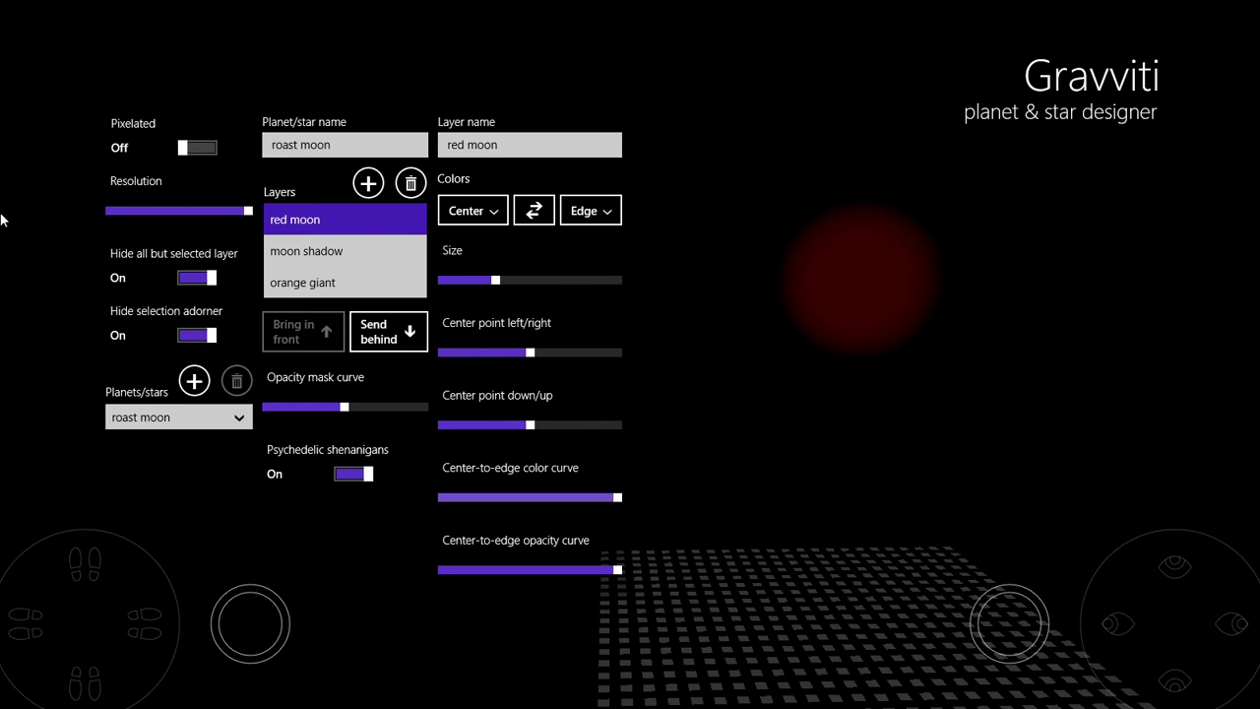
# Show all layers and move the red moon over the moon shadow, with its center point at about 38 left/right and 39 down/up.
pyautogui.click(192, 278)
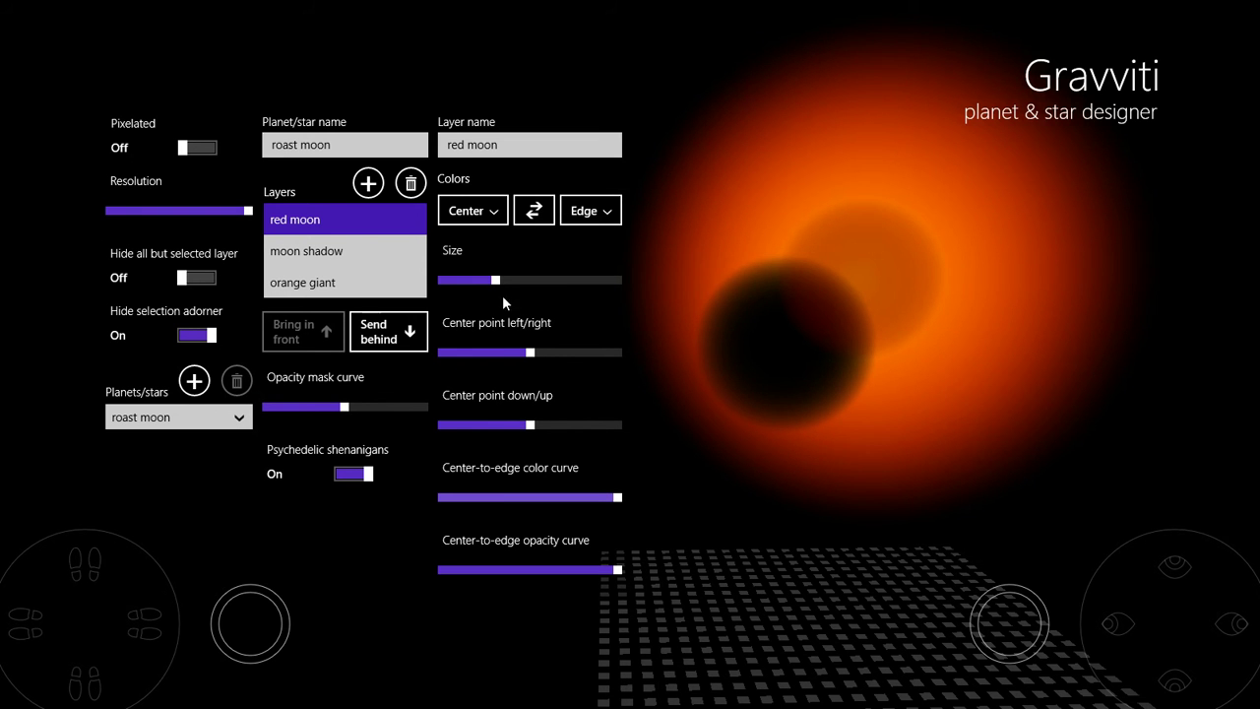
pyautogui.moveTo(529, 354); pyautogui.dragTo(513, 352)
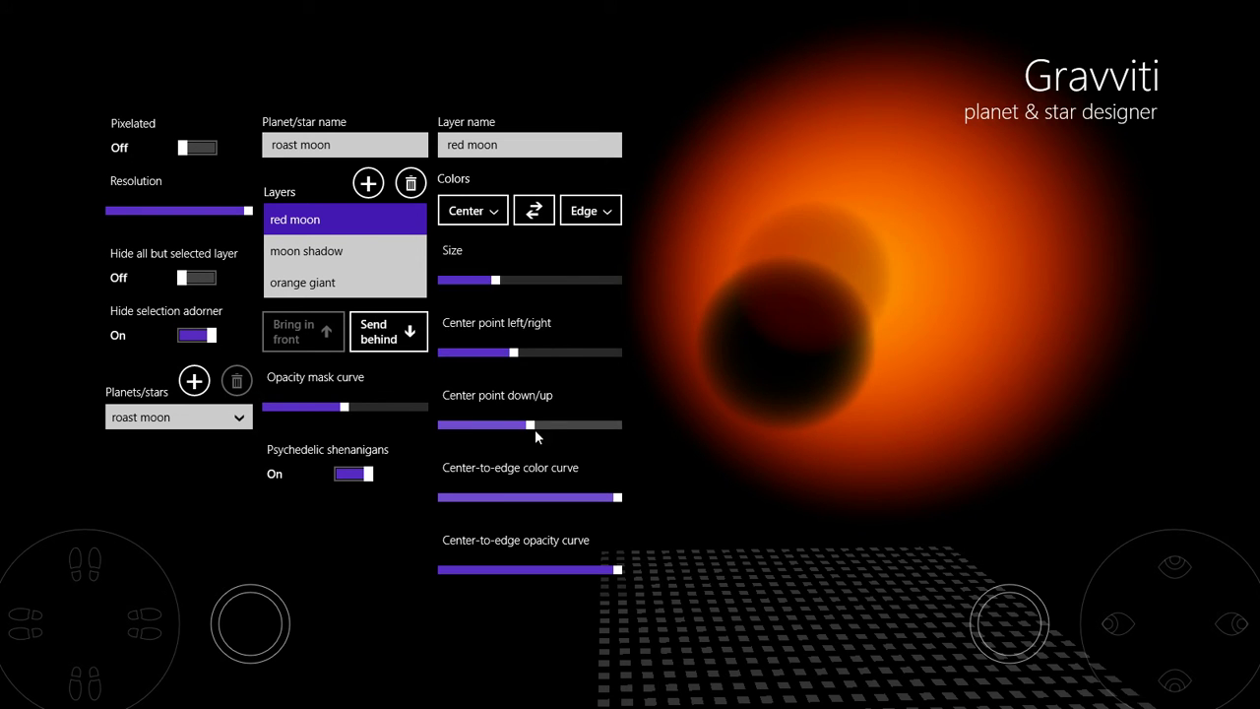
pyautogui.moveTo(531, 425); pyautogui.dragTo(515, 433)
pyautogui.moveTo(514, 352); pyautogui.dragTo(509, 356)
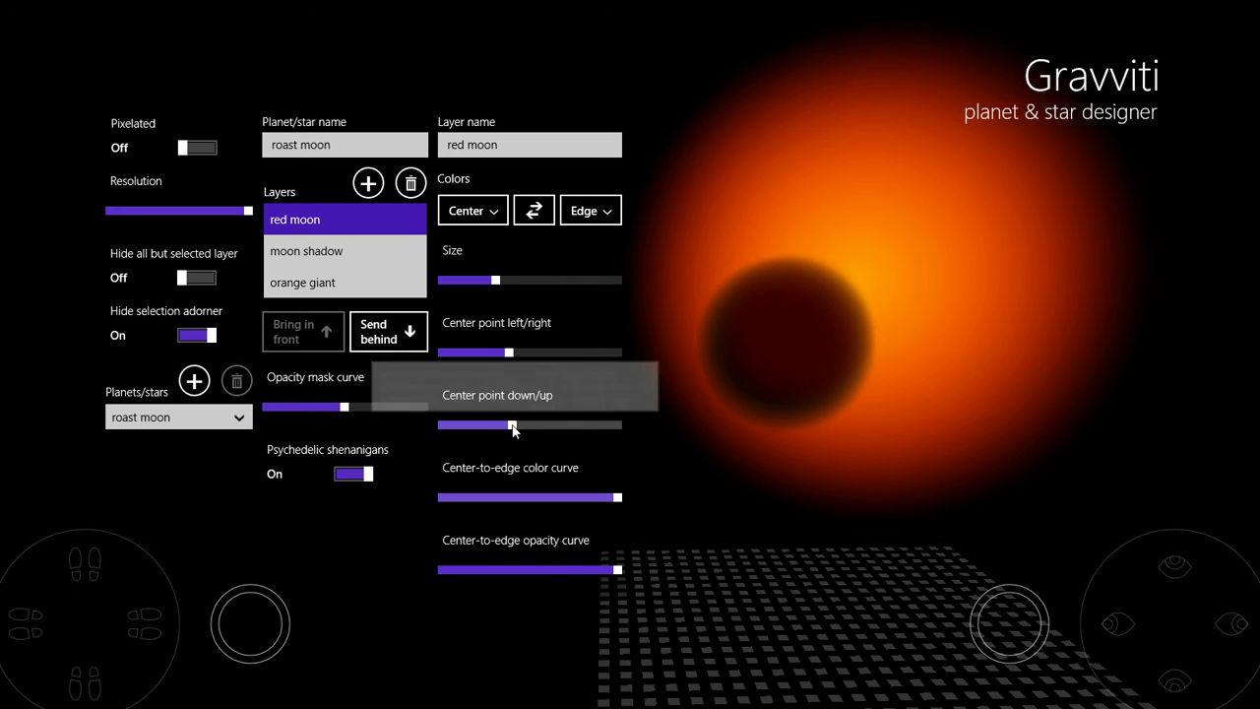
pyautogui.moveTo(511, 426); pyautogui.dragTo(512, 430)
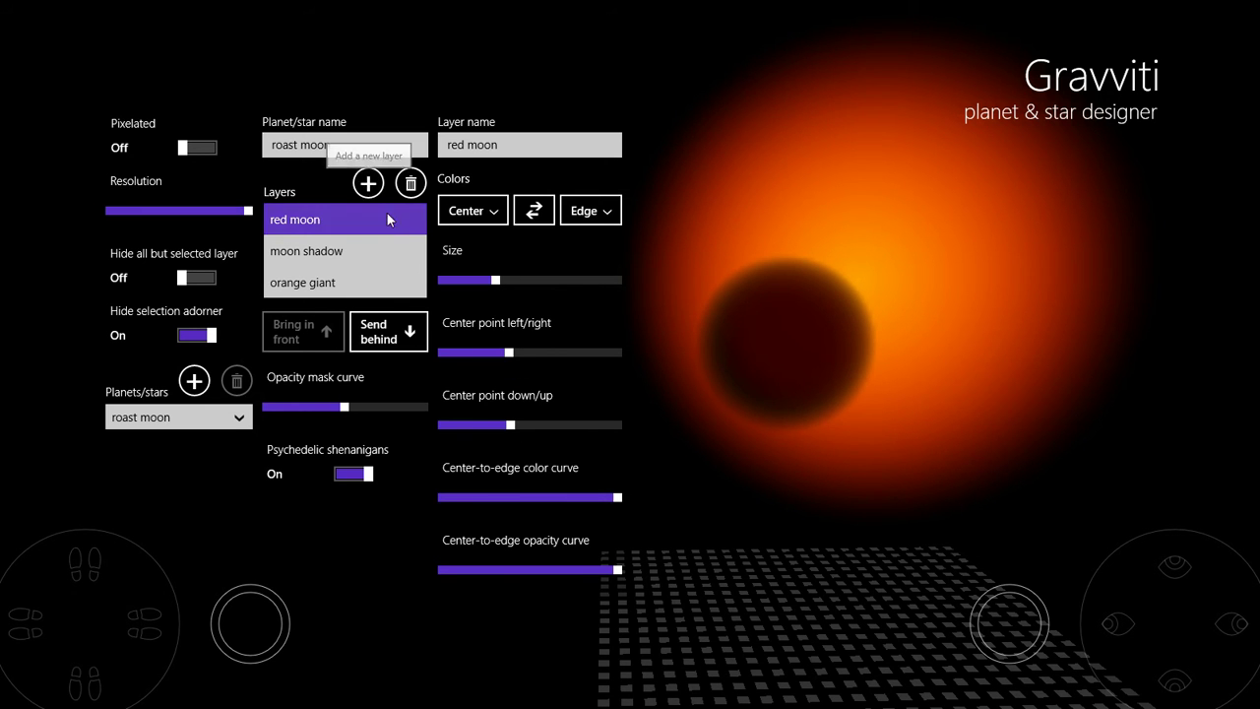
# Add a fourth layer named "white flare".
pyautogui.click(368, 184)
pyautogui.click(482, 147)
pyautogui.doubleClick(482, 147)
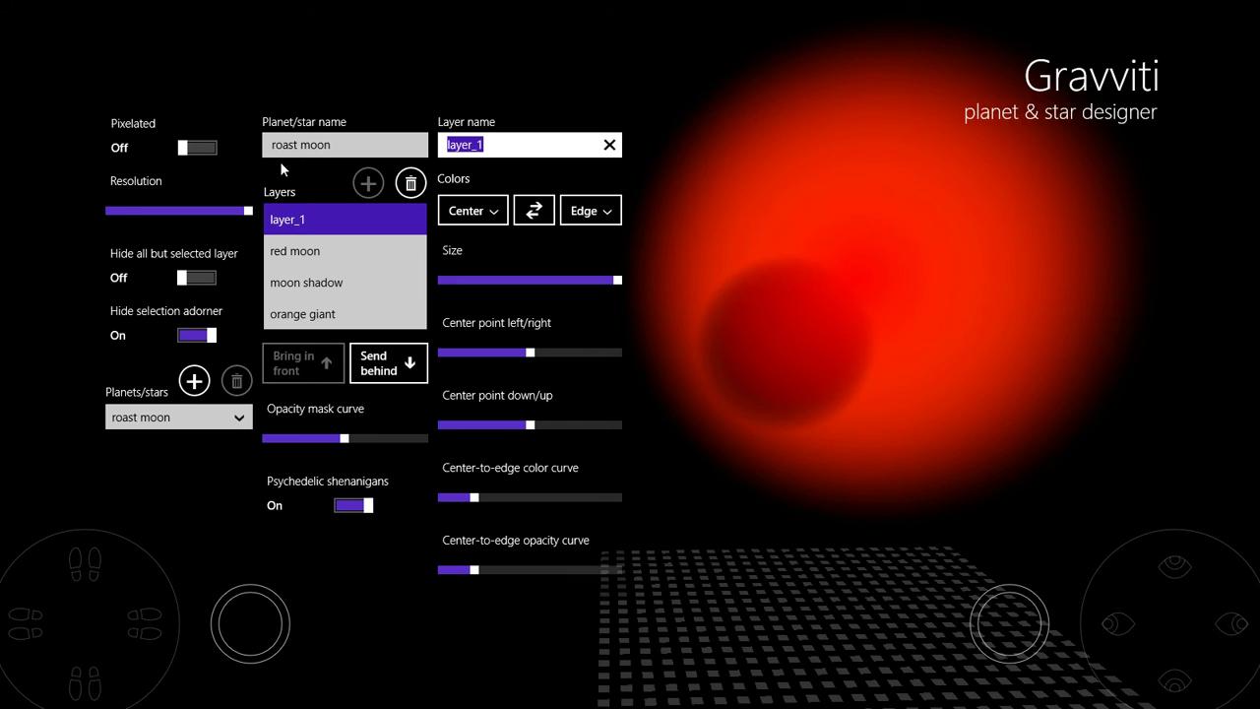
pyautogui.write('white flare')
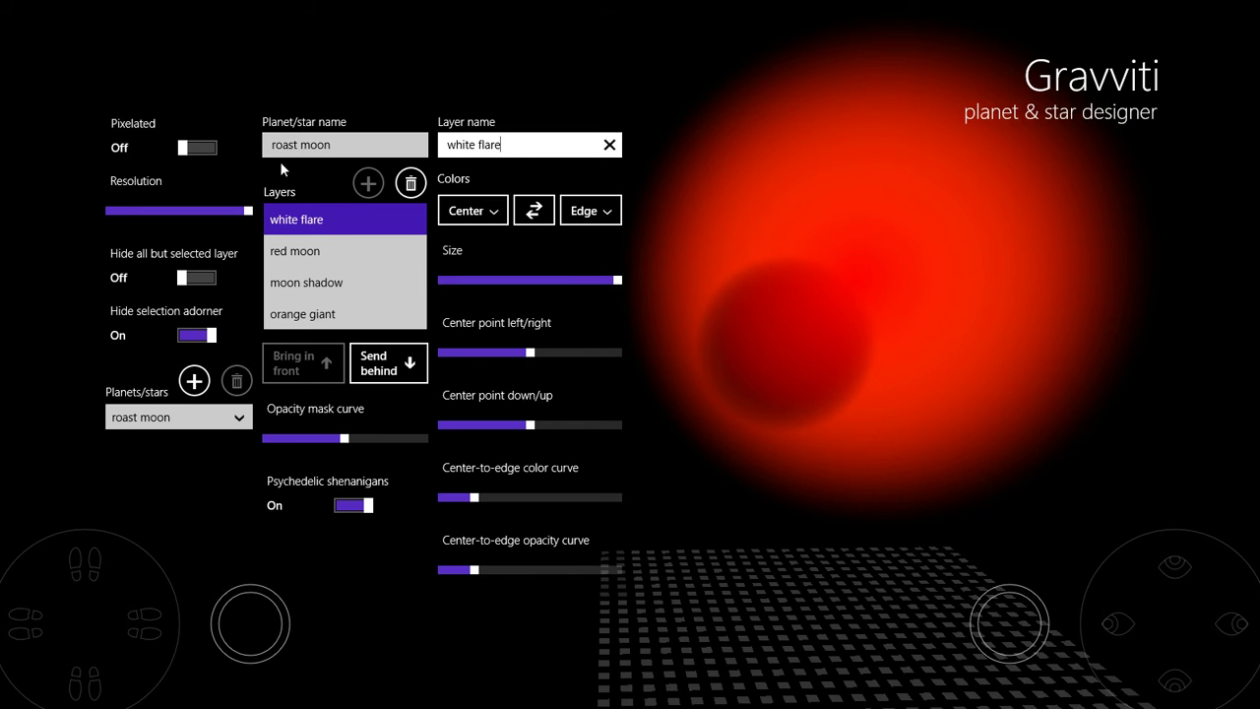
# Turn the white flare white by setting the saturation of both its center and edge colors to 0.
pyautogui.click(470, 211)
pyautogui.moveTo(365, 396); pyautogui.dragTo(340, 396)
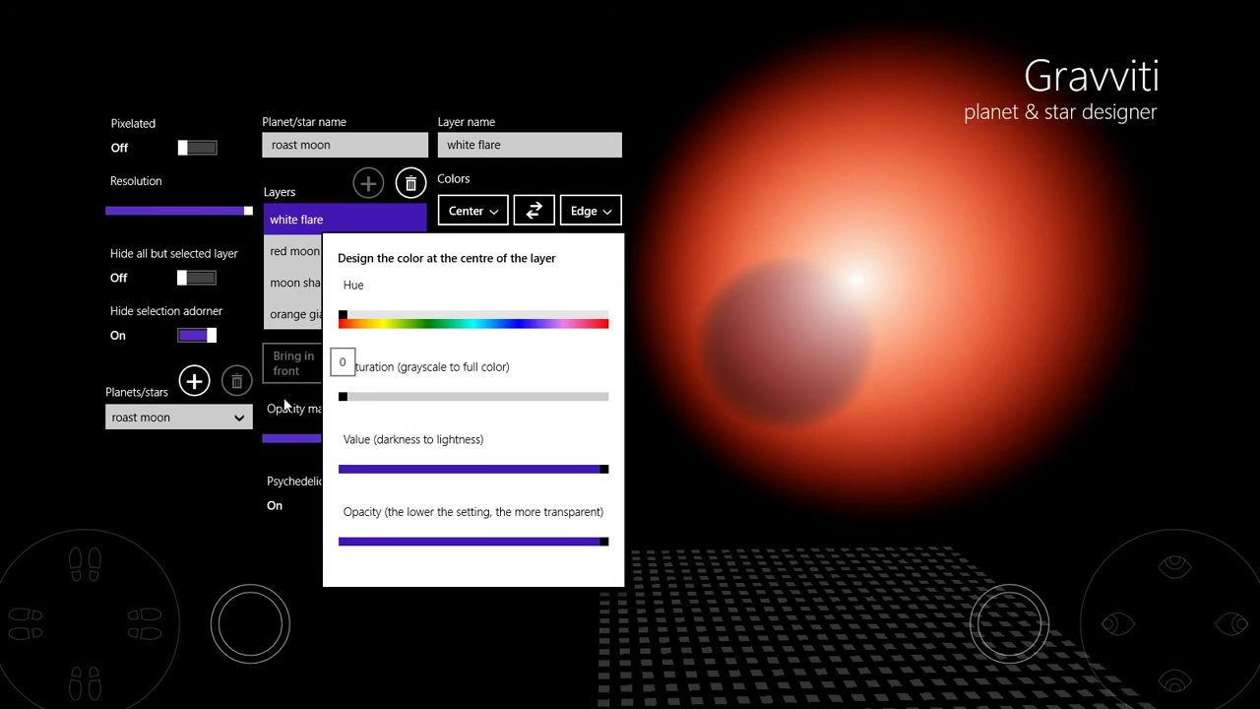
pyautogui.click(571, 221)
pyautogui.click(569, 222)
pyautogui.moveTo(724, 401); pyautogui.dragTo(413, 410)
pyautogui.click(693, 173)
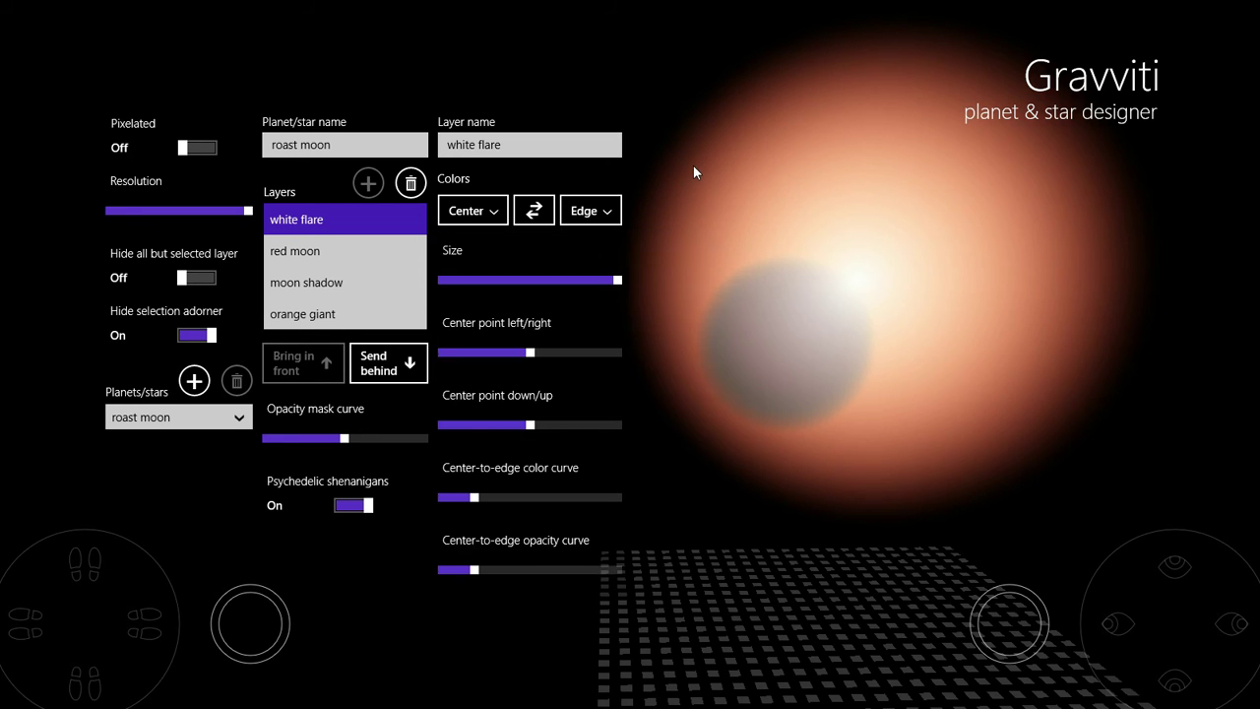
# Shrink the white flare to size 31 and send it behind the red moon and moon shadow layers.
pyautogui.click(498, 279)
pyautogui.moveTo(500, 282); pyautogui.dragTo(499, 282)
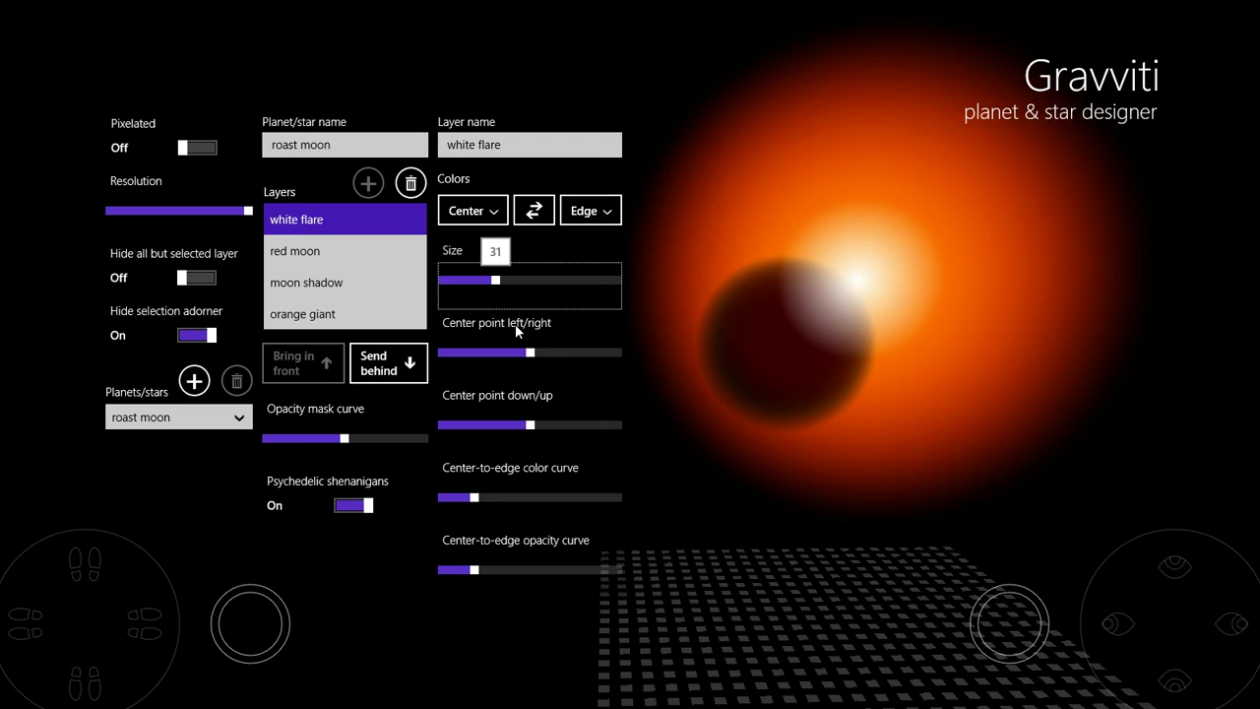
pyautogui.click(375, 370)
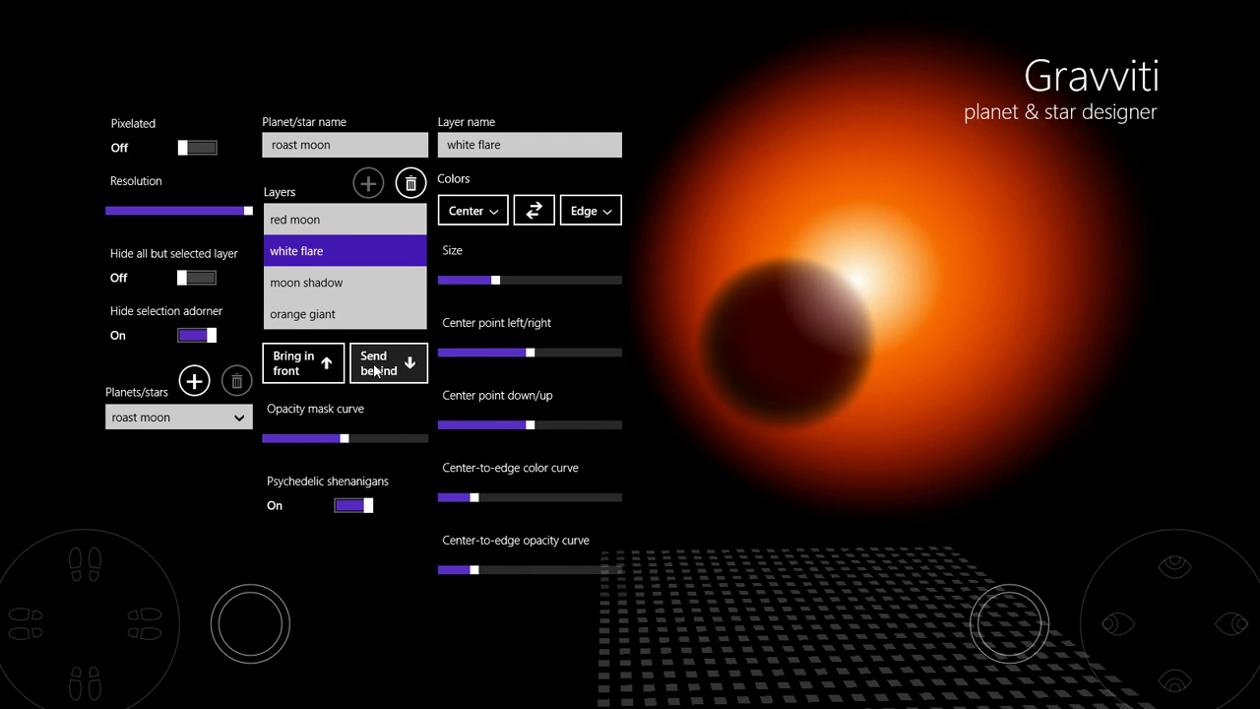
pyautogui.click(375, 370)
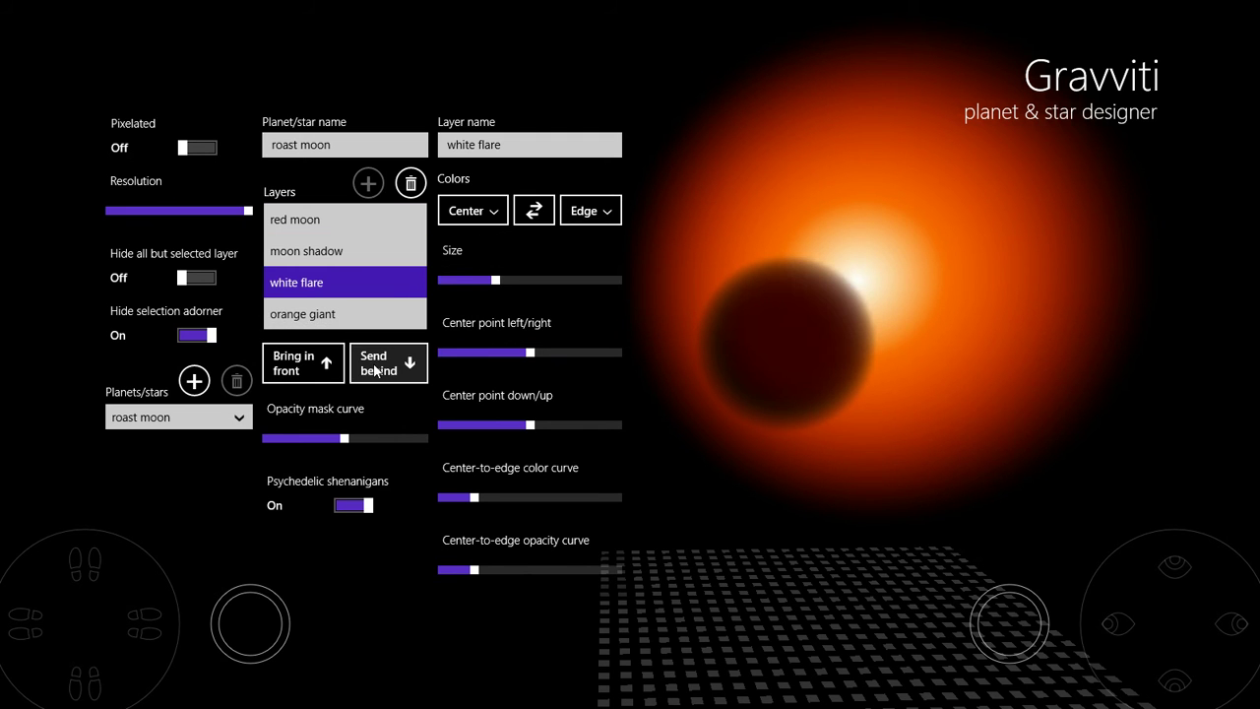
# Offset the white flare so it peeks out from behind the moon, with its center point at 44 left/right and about 46 down/up.
pyautogui.click(518, 352)
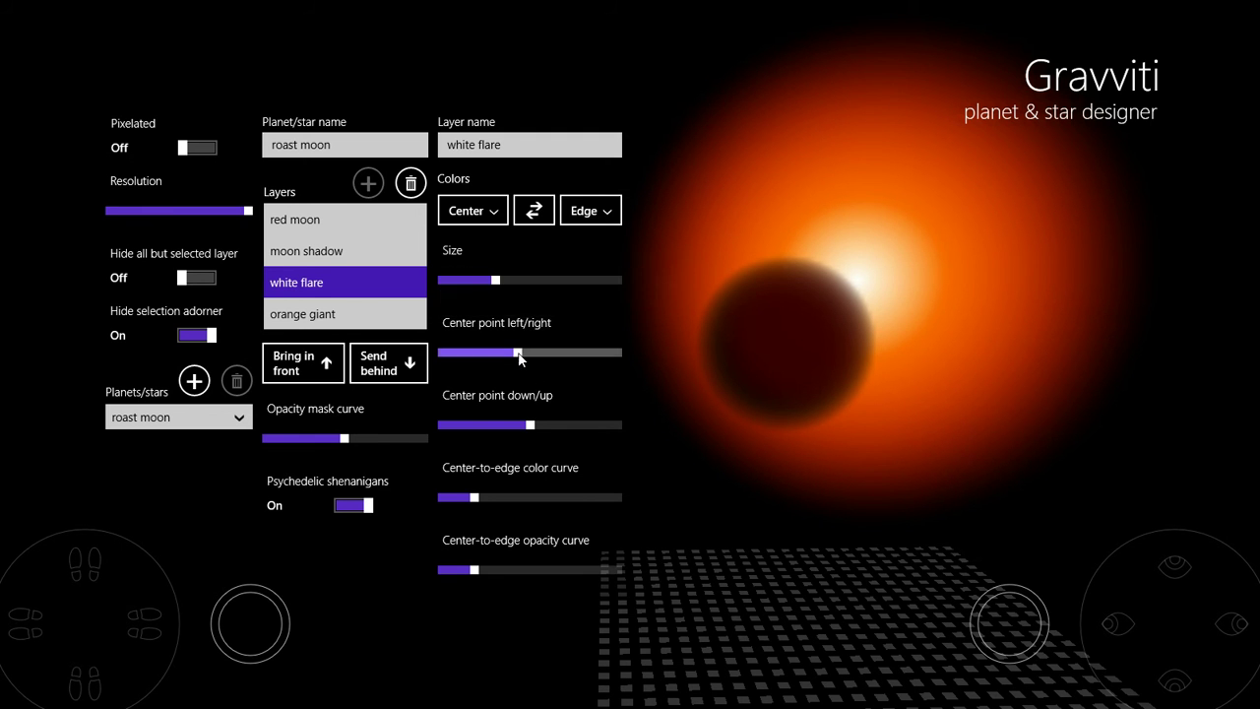
pyautogui.click(524, 425)
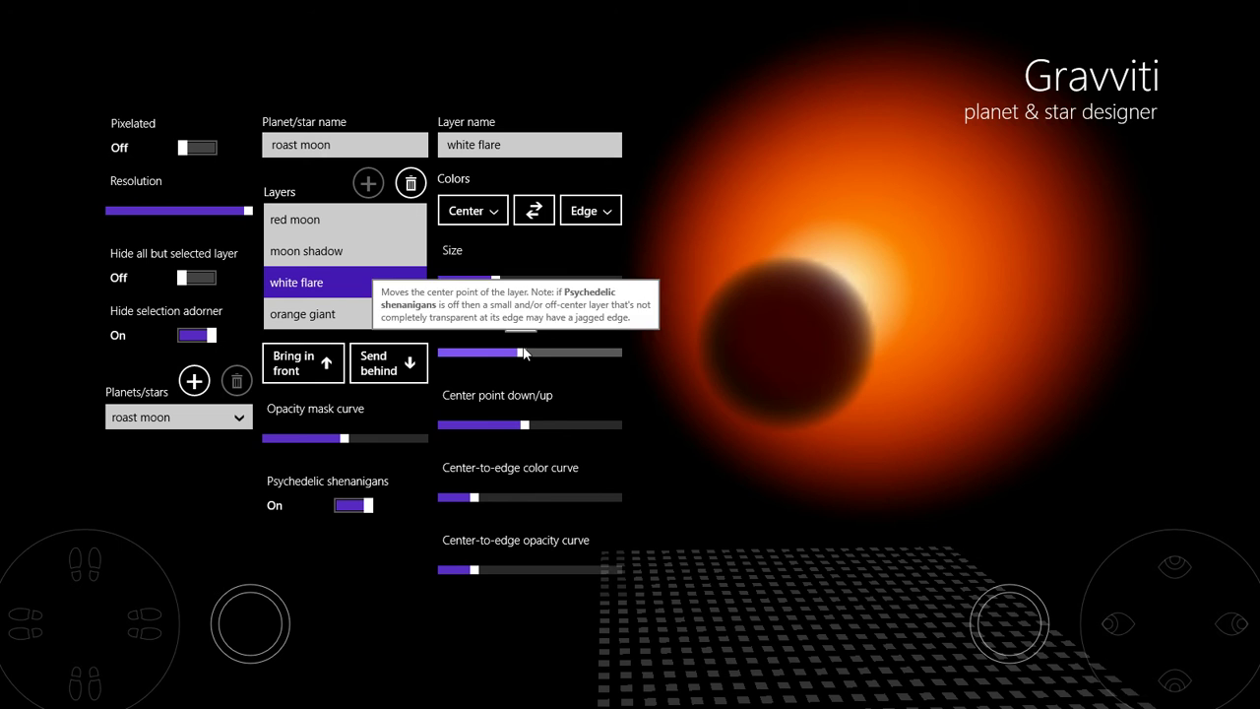
pyautogui.moveTo(128, 558); pyautogui.dragTo(120, 570)
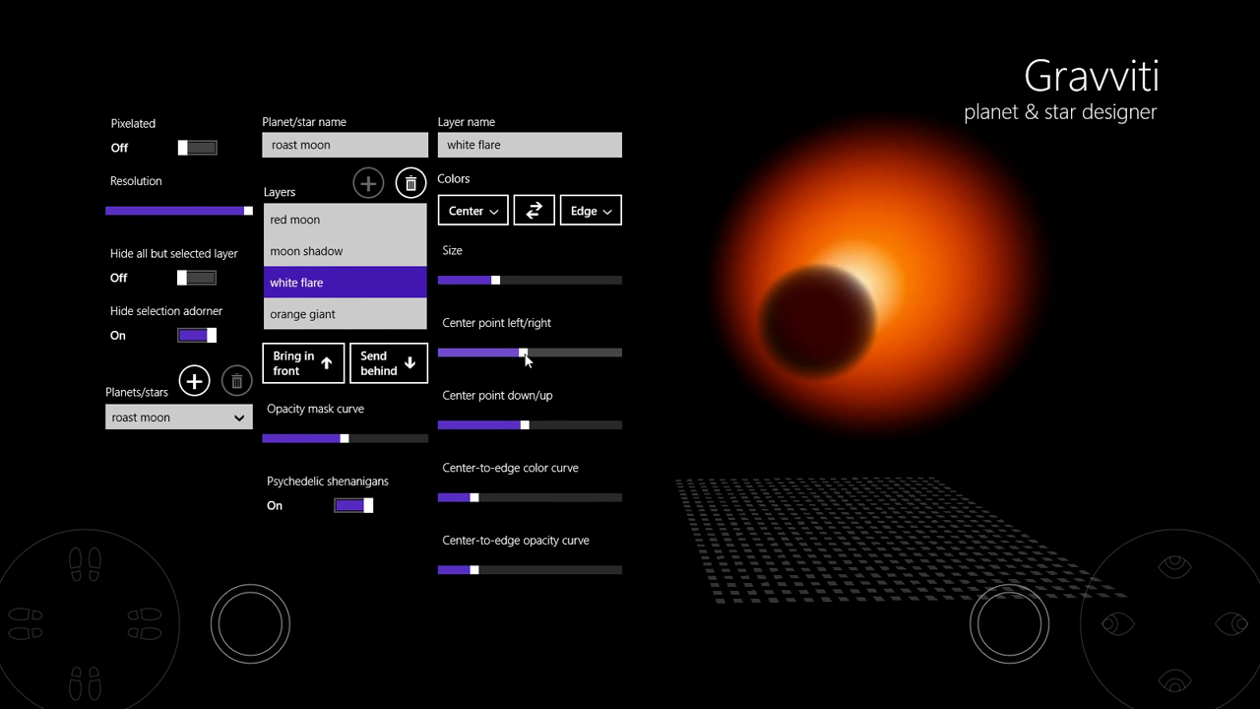
pyautogui.click(524, 353)
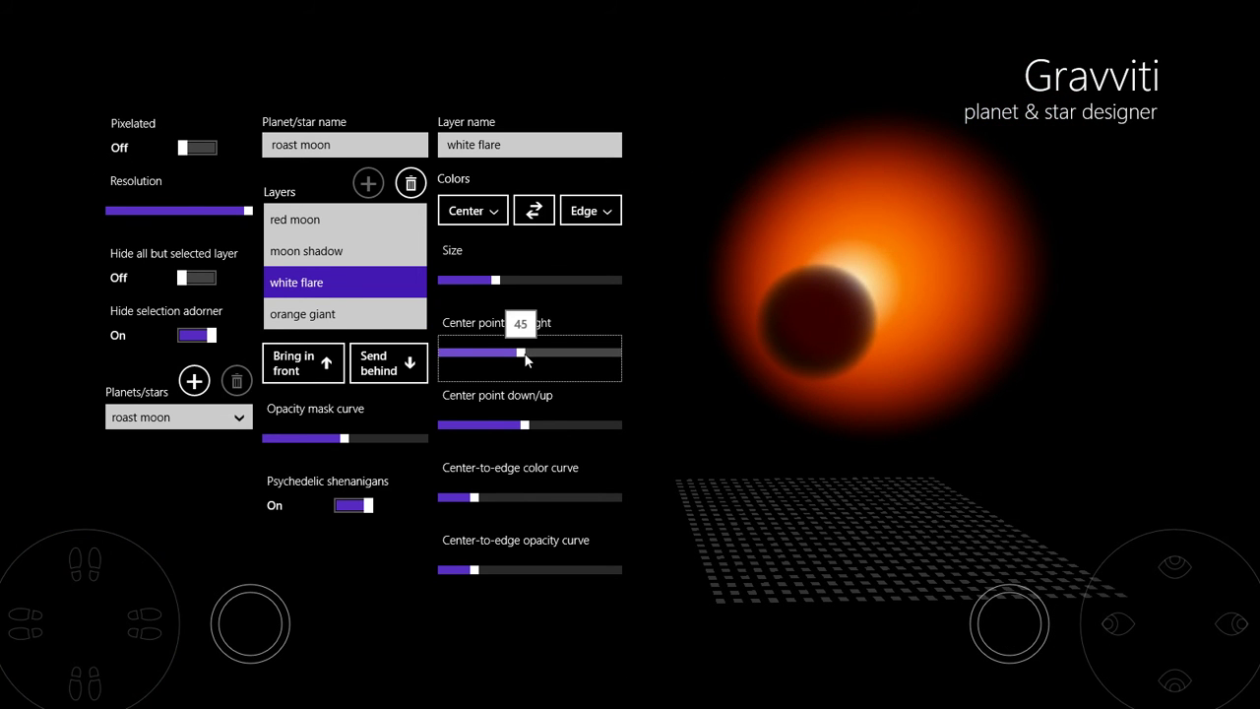
pyautogui.click(523, 424)
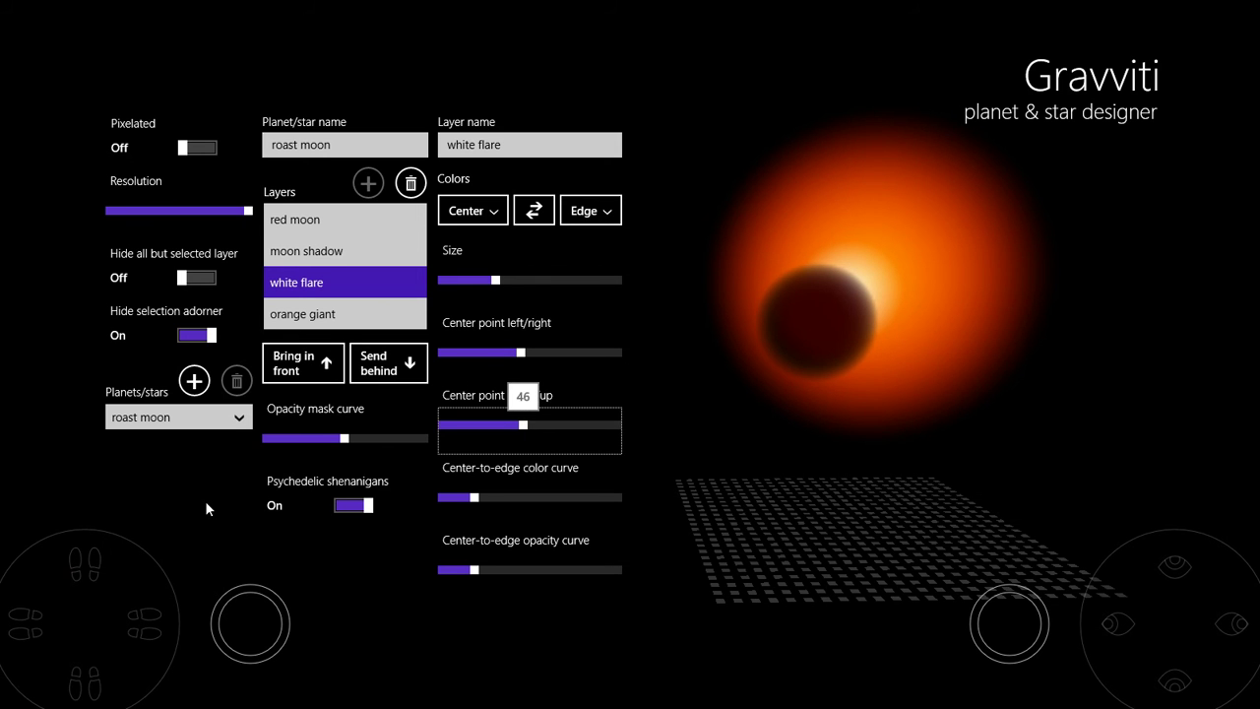
pyautogui.click(520, 352)
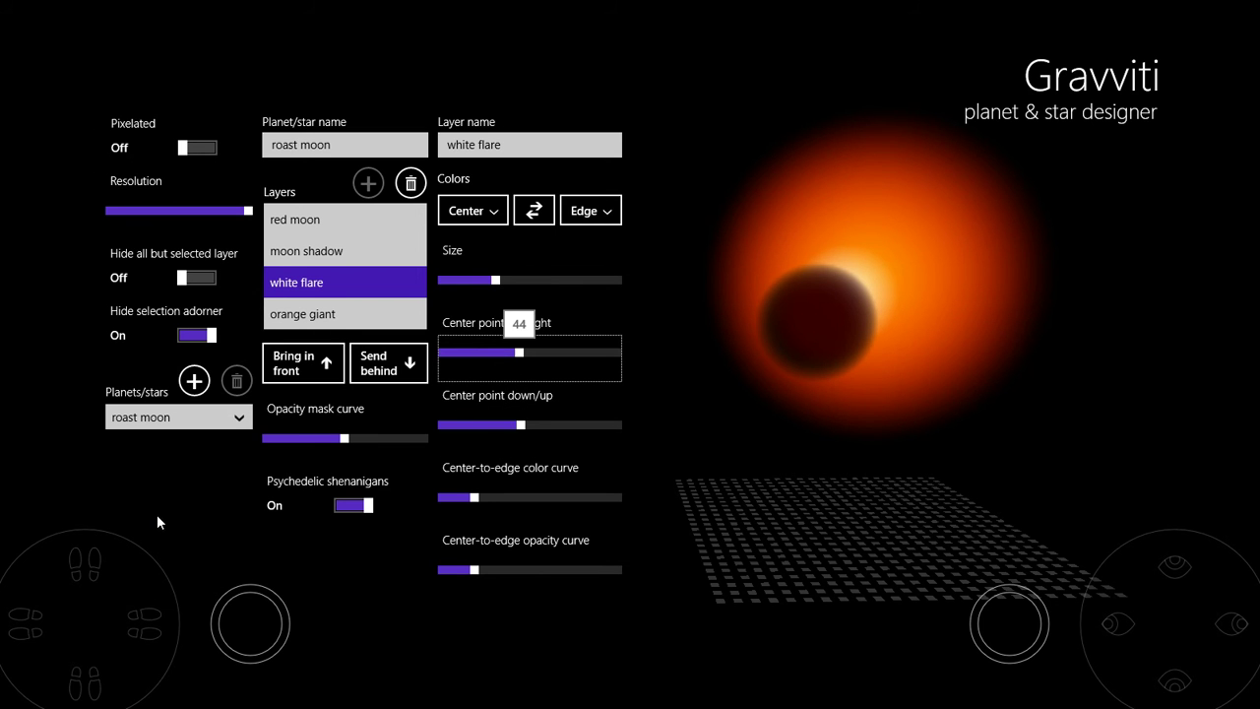
pyautogui.click(139, 559)
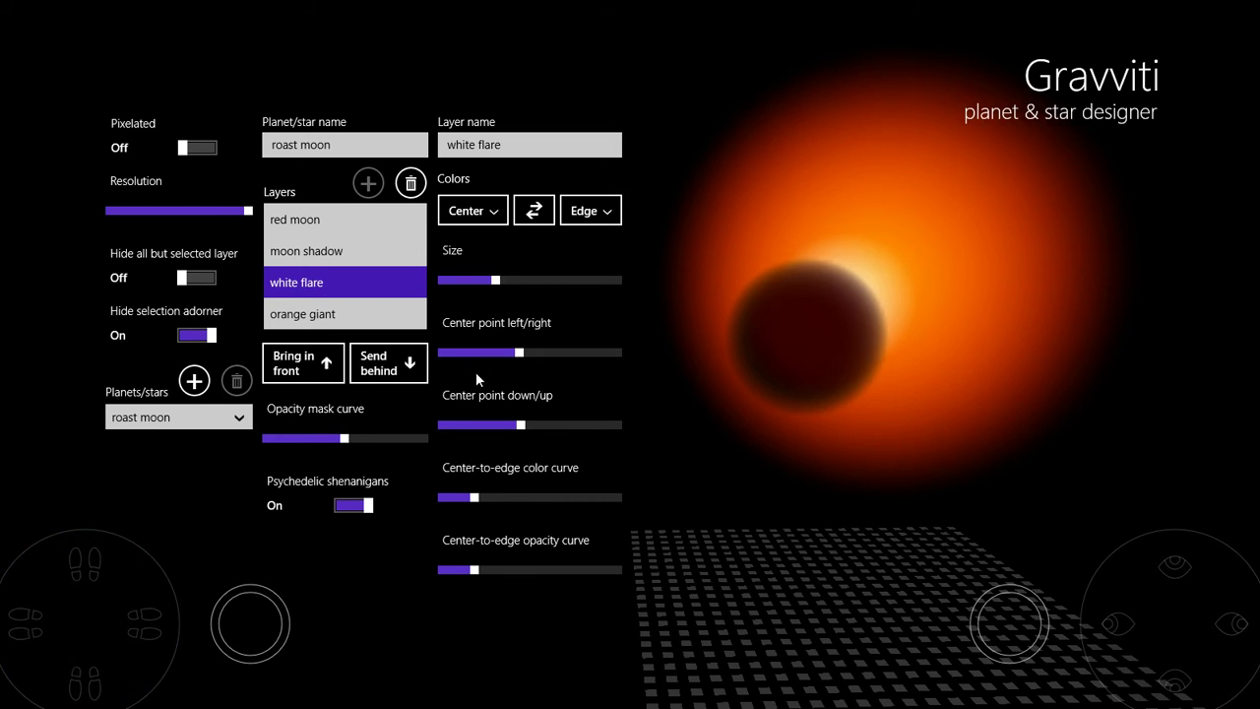
pyautogui.click(518, 354)
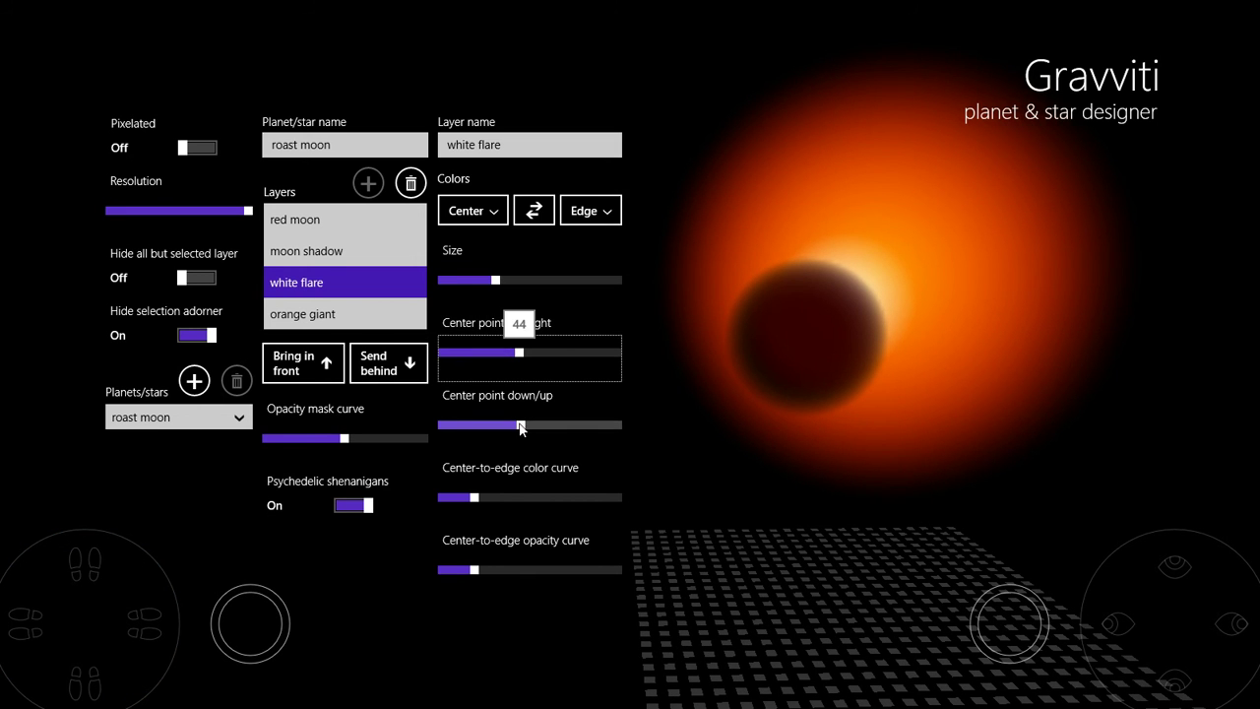
pyautogui.click(527, 435)
pyautogui.click(401, 650)
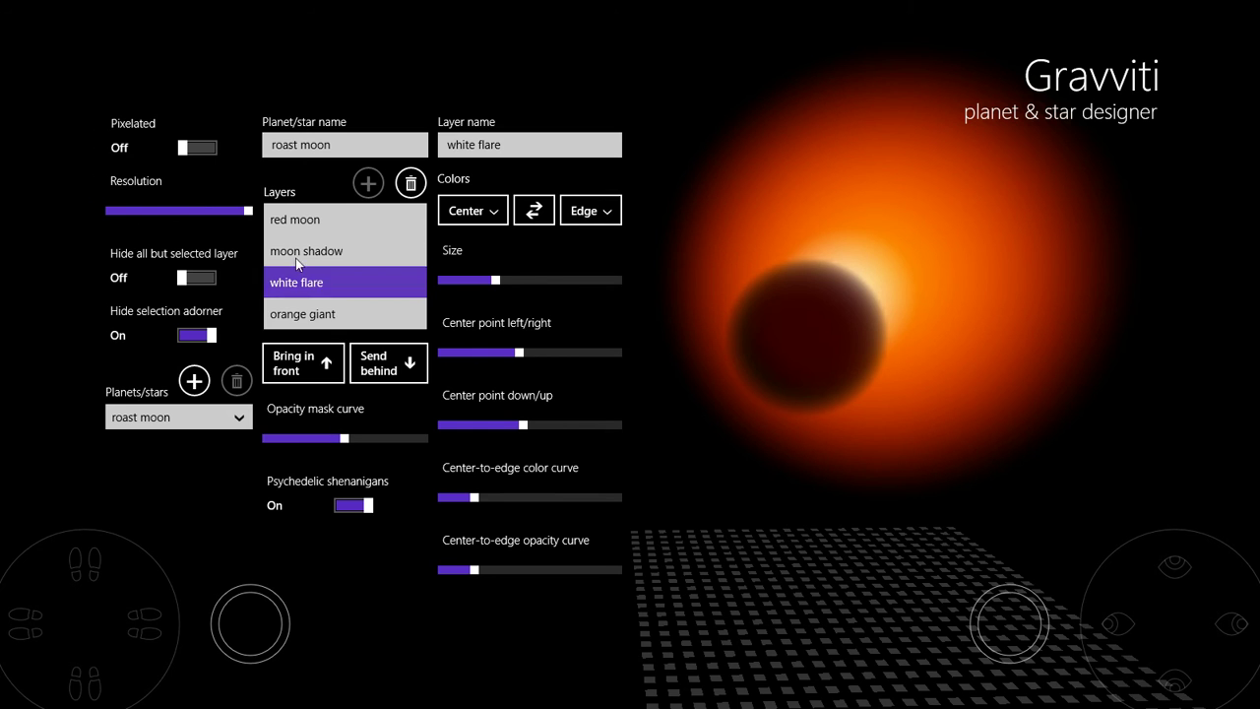
# Lower the center-to-edge opacity curve to about 8 for the orange giant and about 2 for the white flare.
pyautogui.click(300, 313)
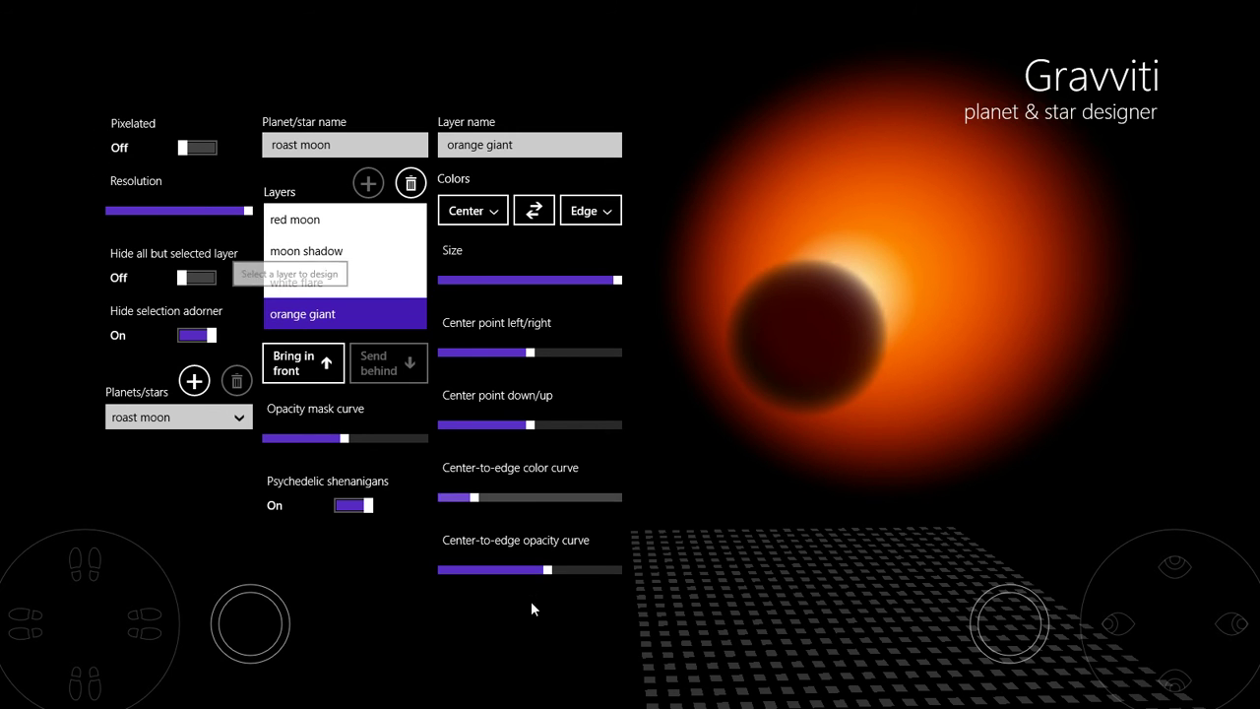
pyautogui.moveTo(537, 571); pyautogui.dragTo(459, 576)
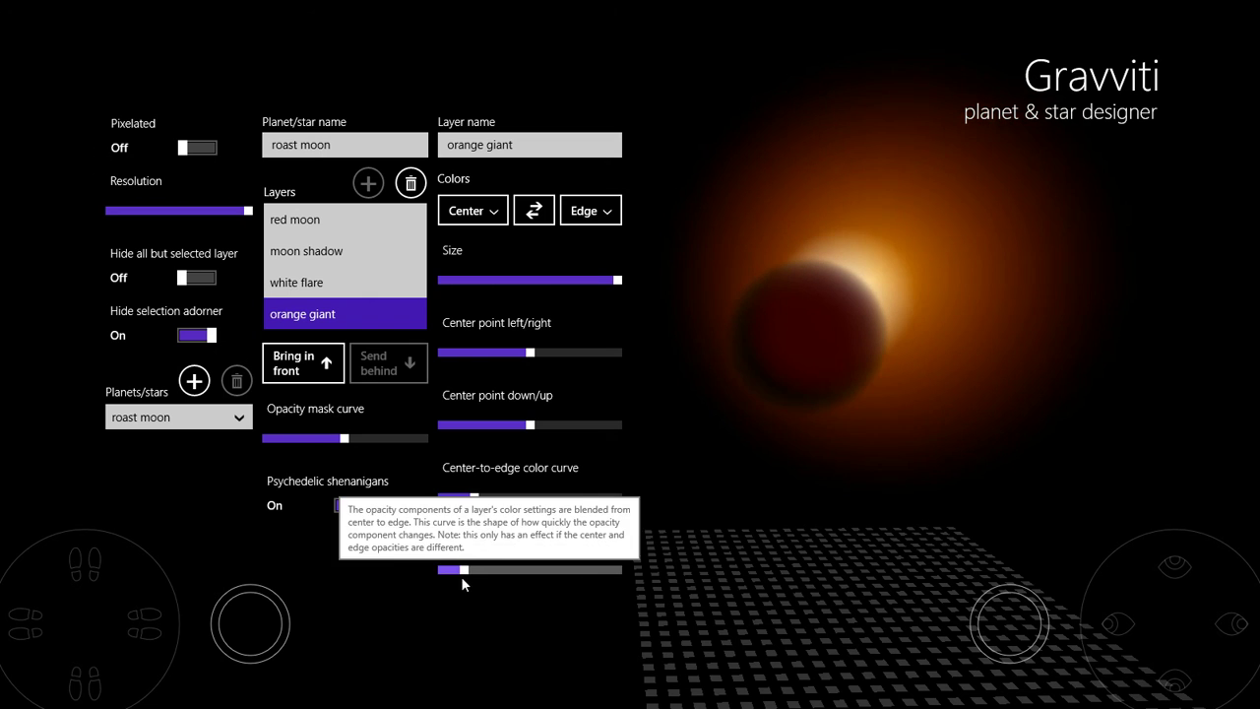
pyautogui.click(316, 285)
pyautogui.moveTo(470, 576); pyautogui.dragTo(452, 578)
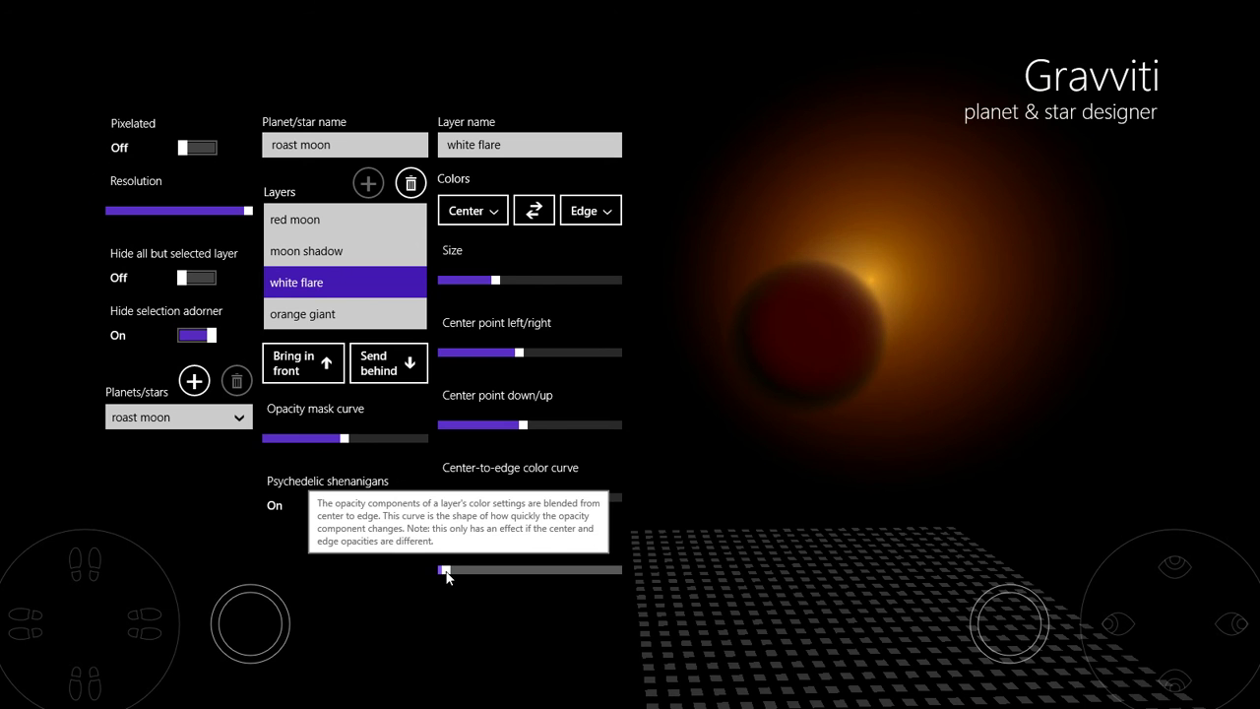
pyautogui.click(350, 313)
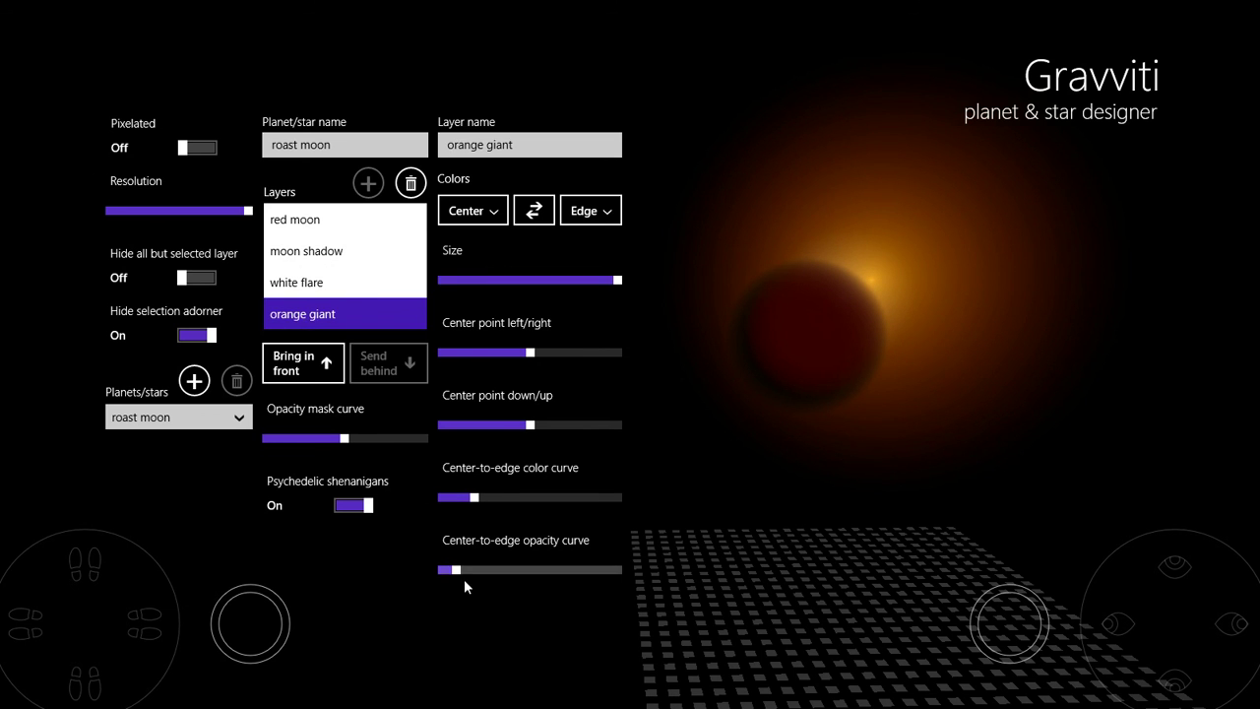
# Make the red moon more translucent by reducing its center color opacity to about 30.
pyautogui.click(305, 217)
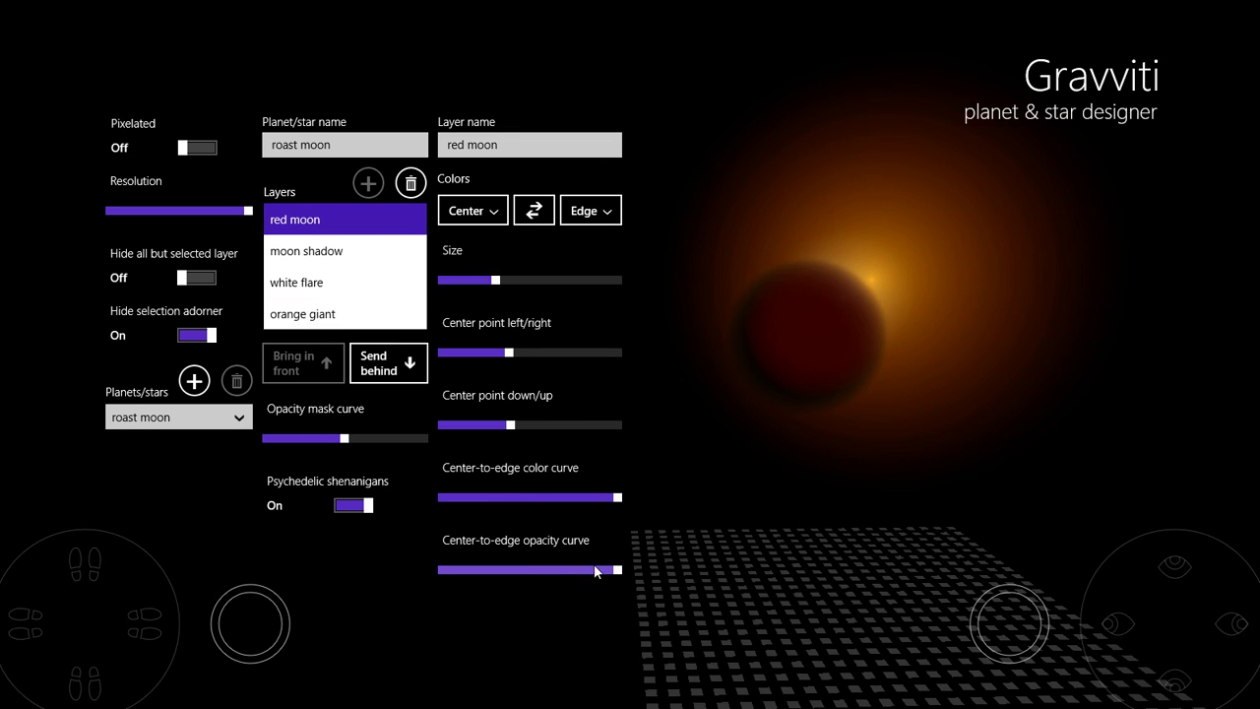
pyautogui.click(466, 210)
pyautogui.moveTo(464, 541); pyautogui.dragTo(419, 557)
pyautogui.click(59, 586)
pyautogui.moveTo(94, 594); pyautogui.dragTo(91, 602)
# Set the white flare's center-to-edge opacity curve to about 16 and its center point to about 42 left/right and 43 down/up.
pyautogui.click(286, 283)
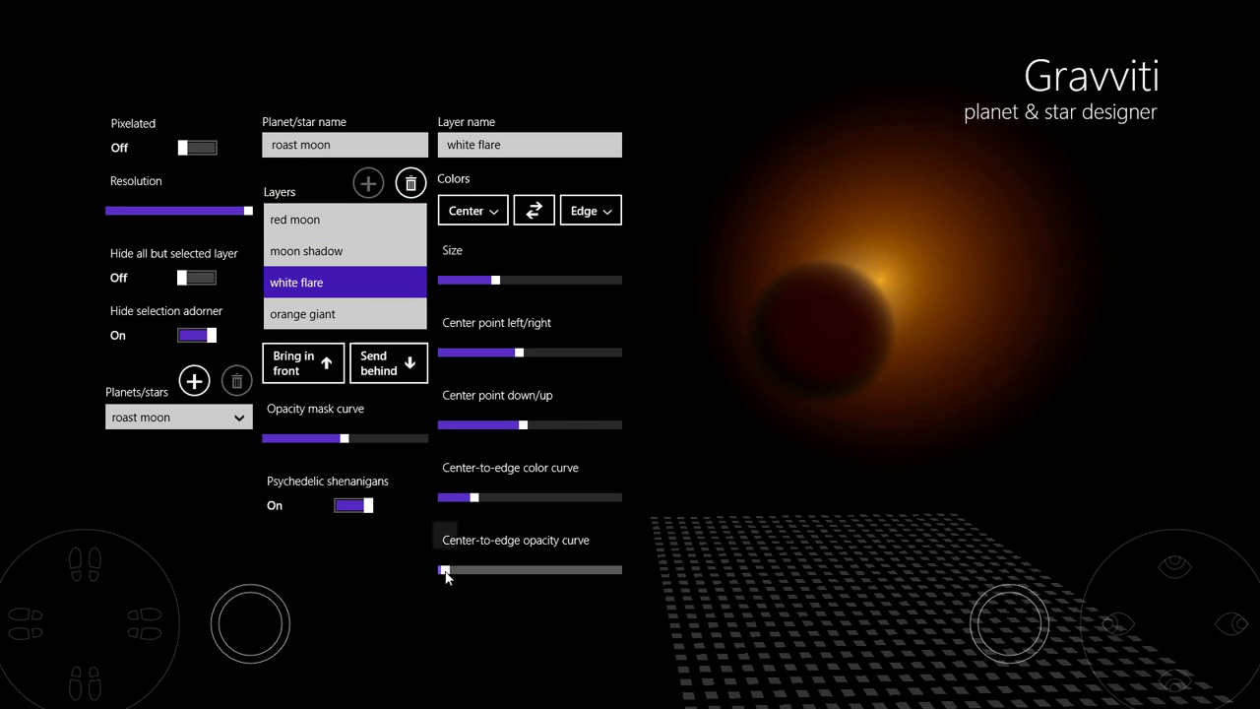
pyautogui.moveTo(446, 577); pyautogui.dragTo(460, 577)
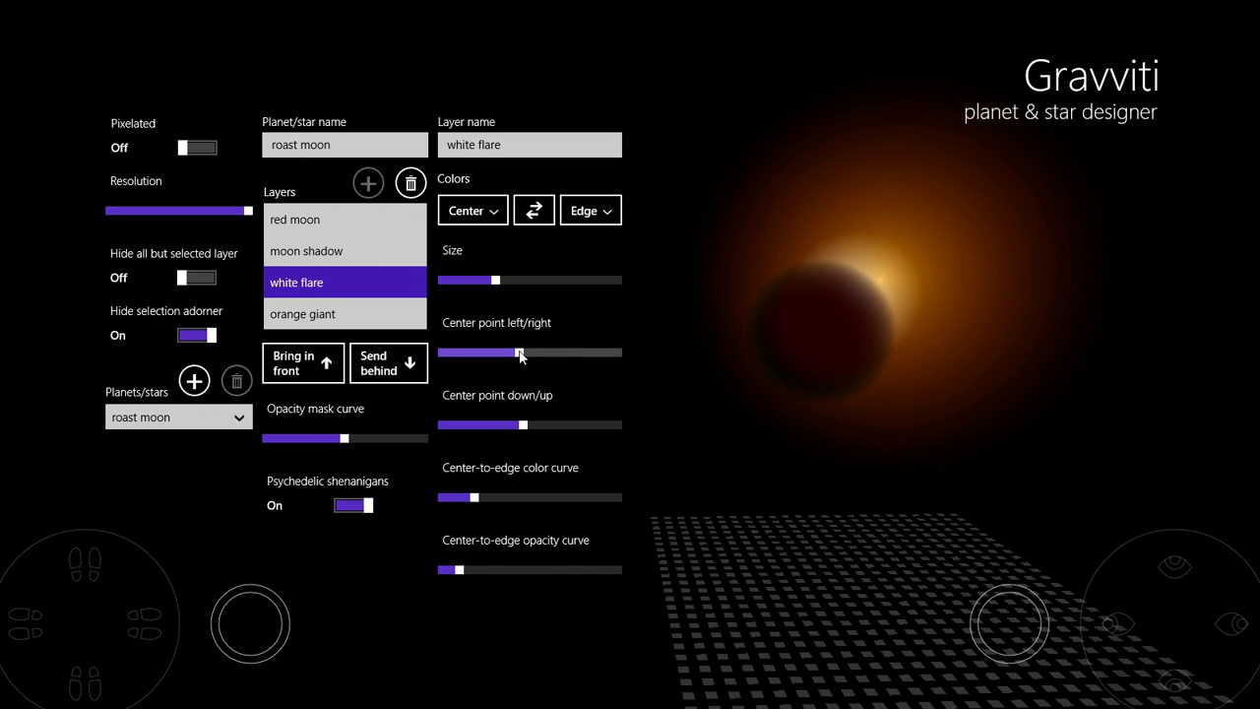
pyautogui.moveTo(518, 352); pyautogui.dragTo(515, 353)
pyautogui.moveTo(523, 425); pyautogui.dragTo(518, 426)
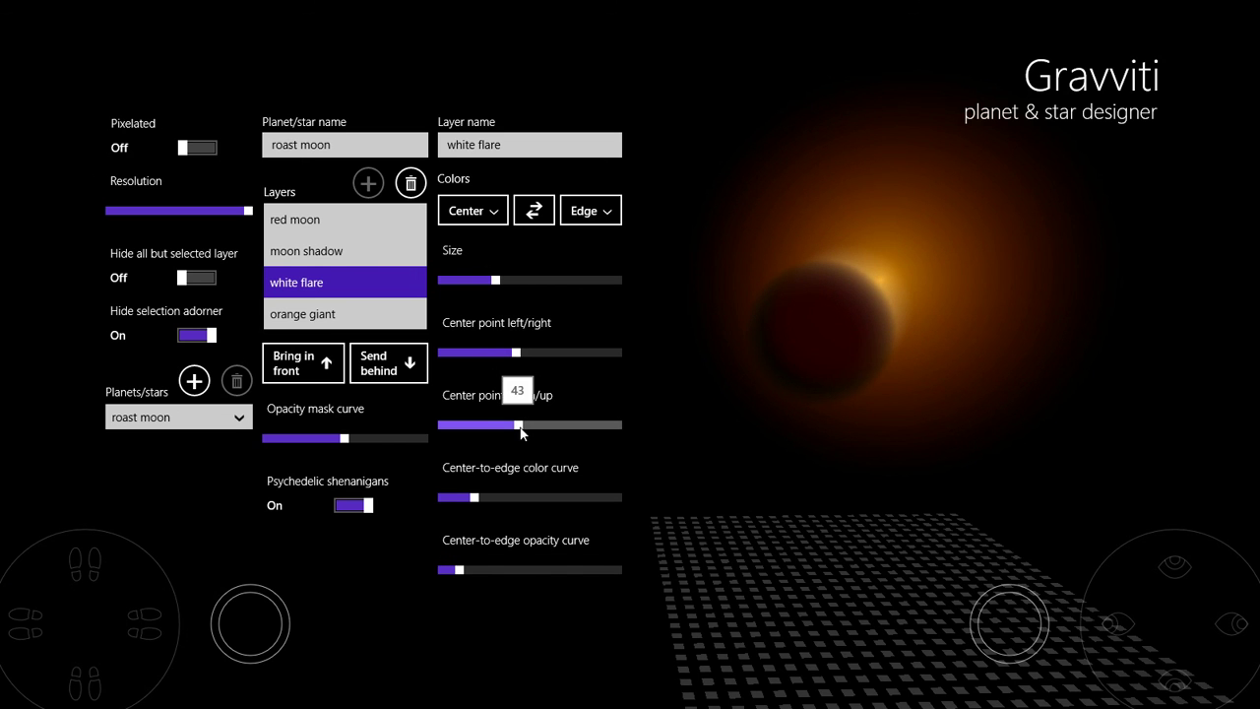
pyautogui.moveTo(463, 578); pyautogui.dragTo(470, 579)
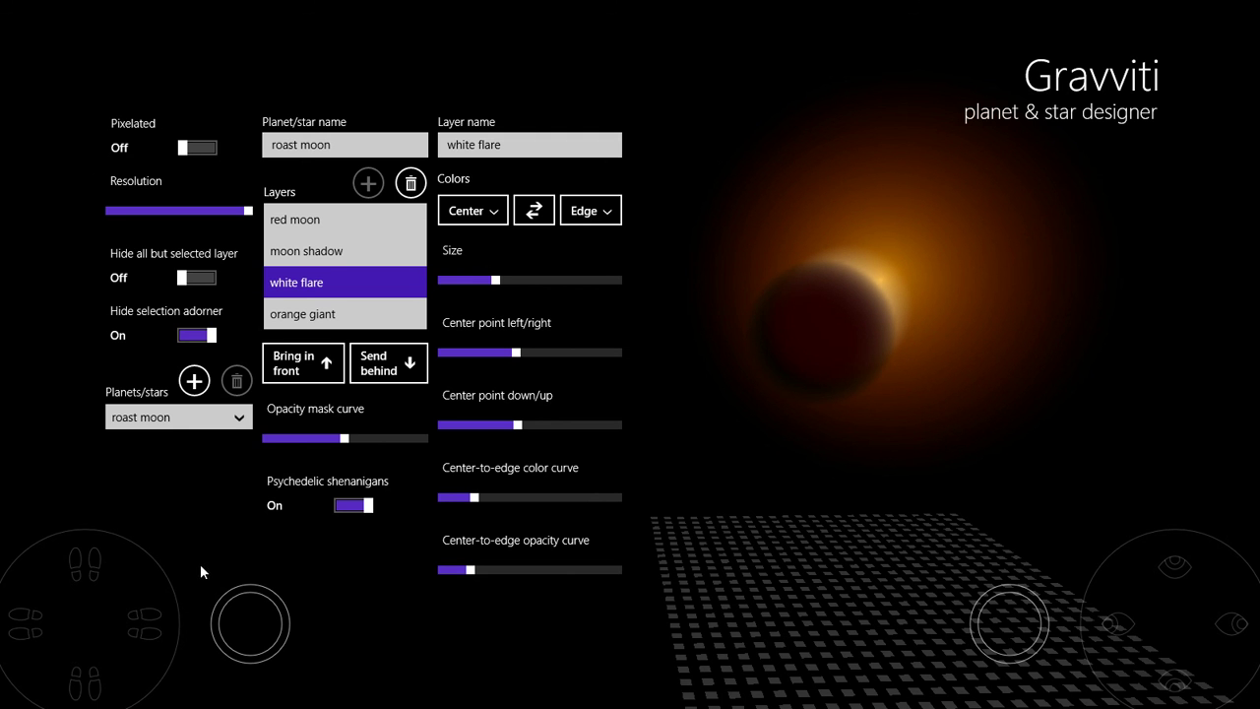
pyautogui.moveTo(132, 591); pyautogui.dragTo(132, 591)
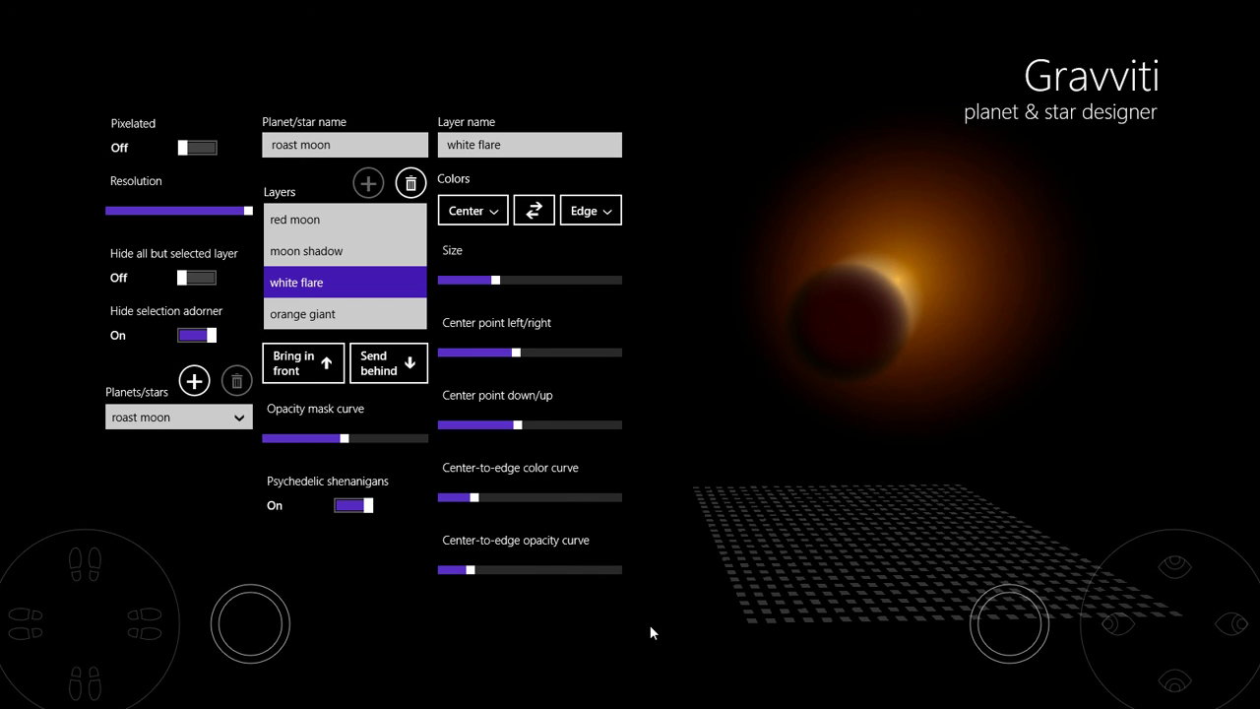